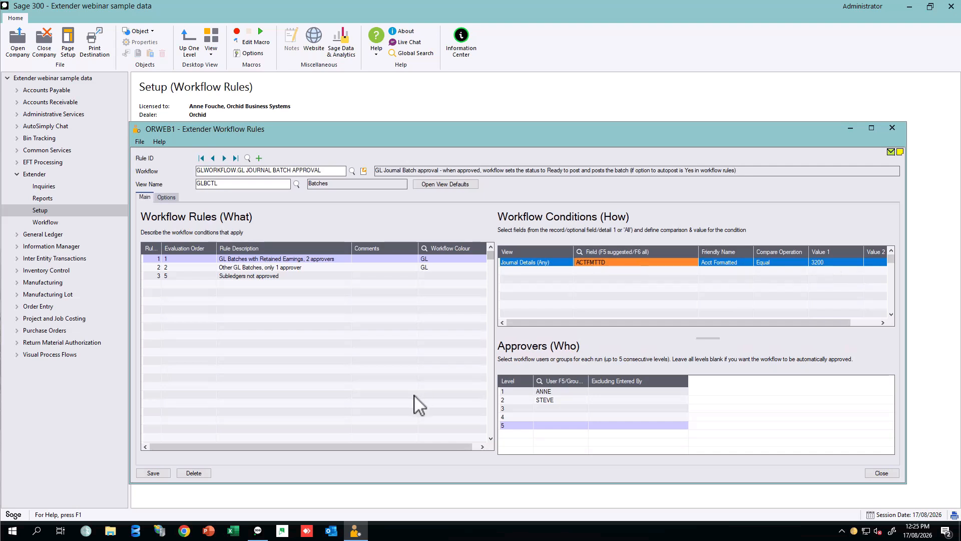
- Review the two approver levels and the condition's available views for the GL Batches with Retained Earnings rule
click(551, 392)
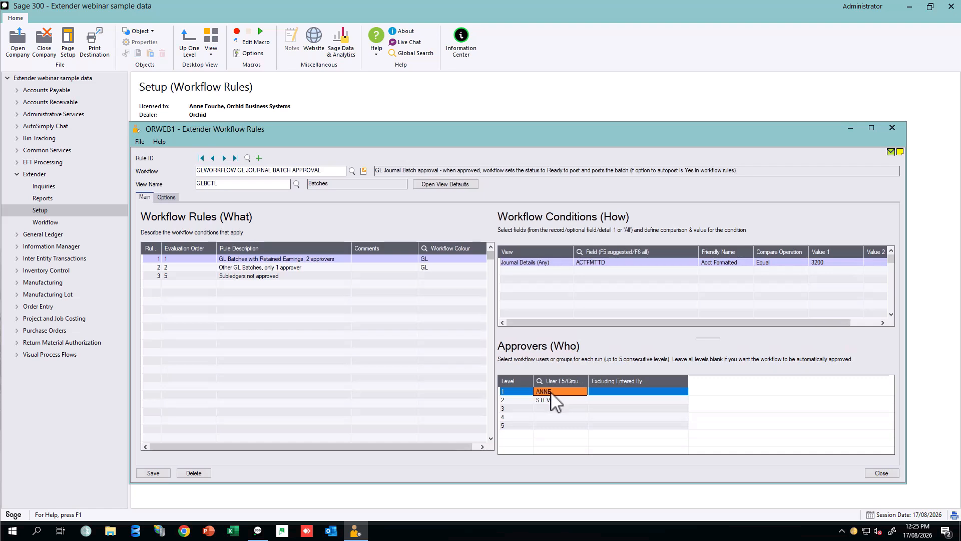
click(554, 400)
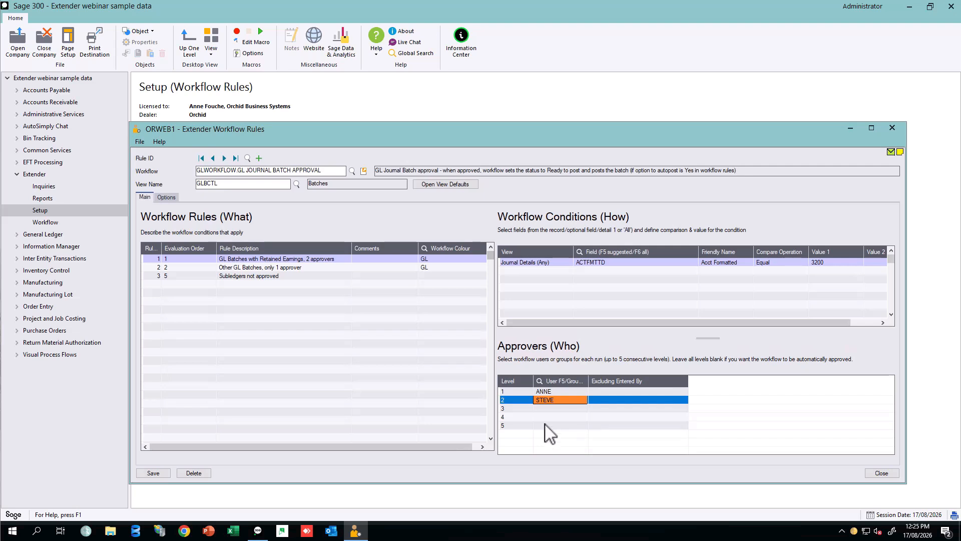
click(562, 260)
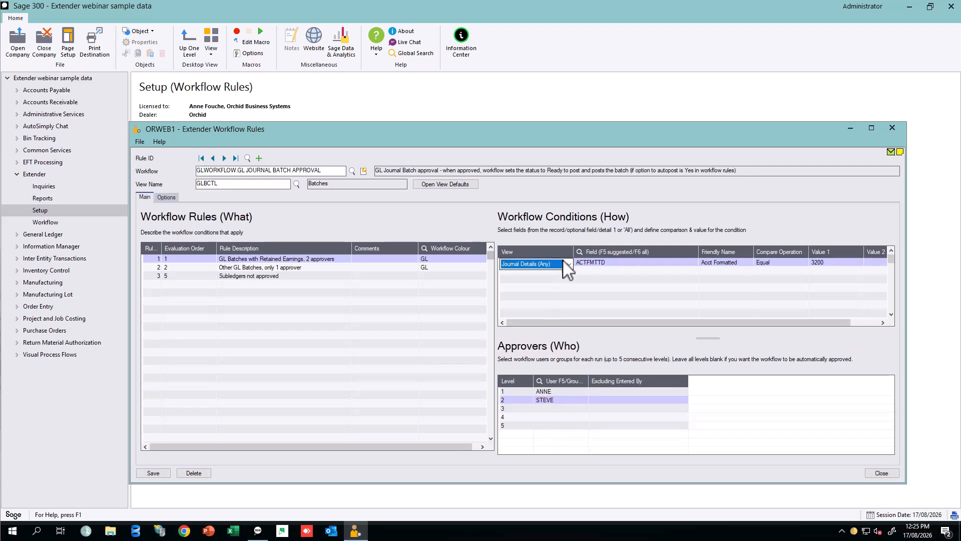
click(568, 264)
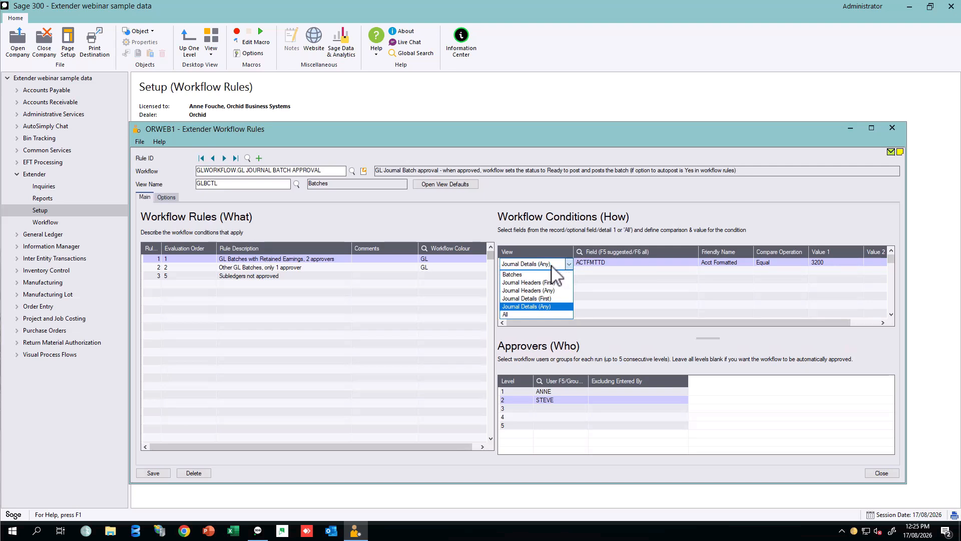
click(551, 266)
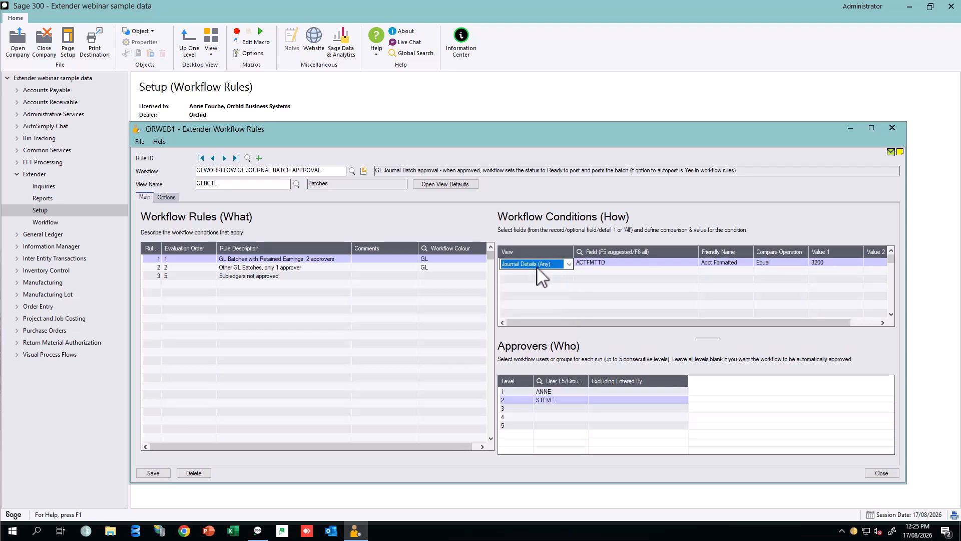
- Review the conditions and approvers of the Other GL Batches and Subledgers not approved rules
click(279, 268)
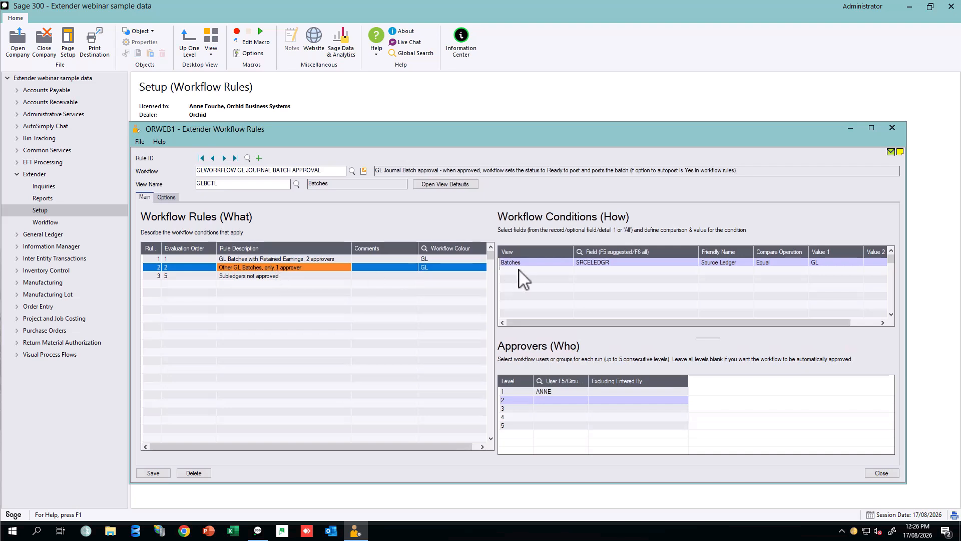
click(557, 271)
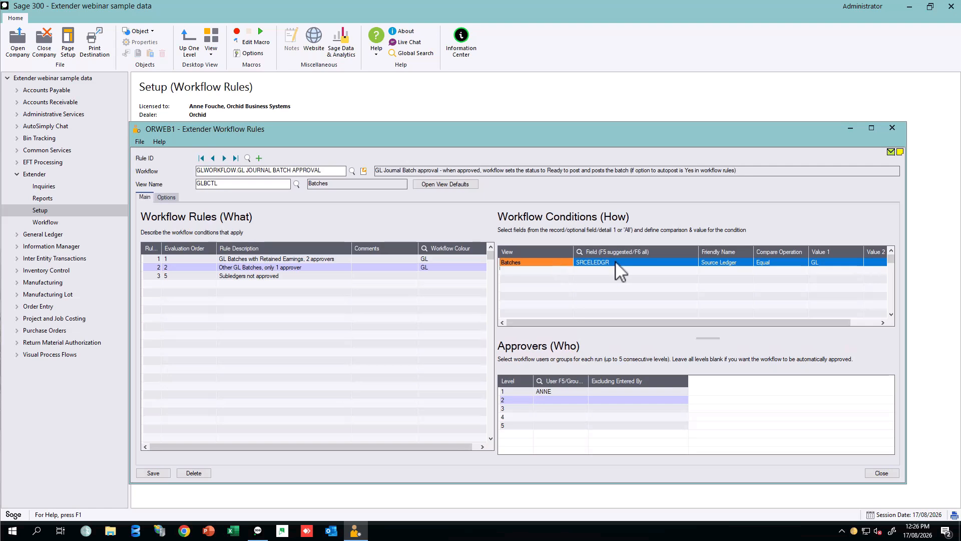
click(838, 261)
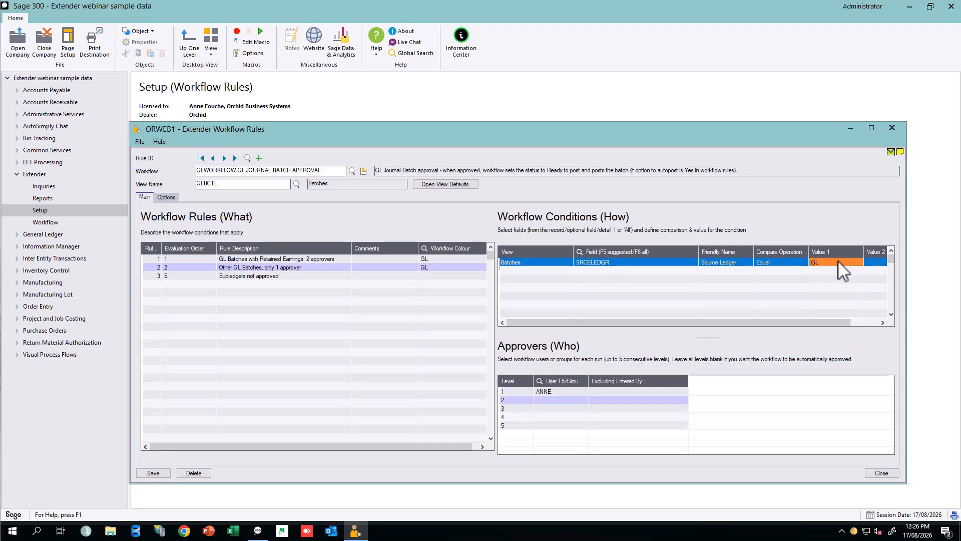
click(270, 277)
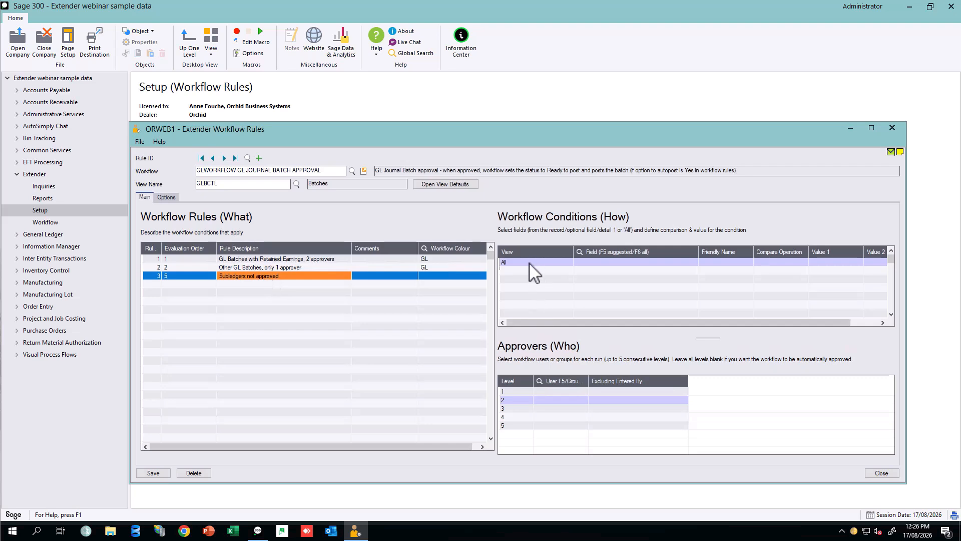
click(568, 391)
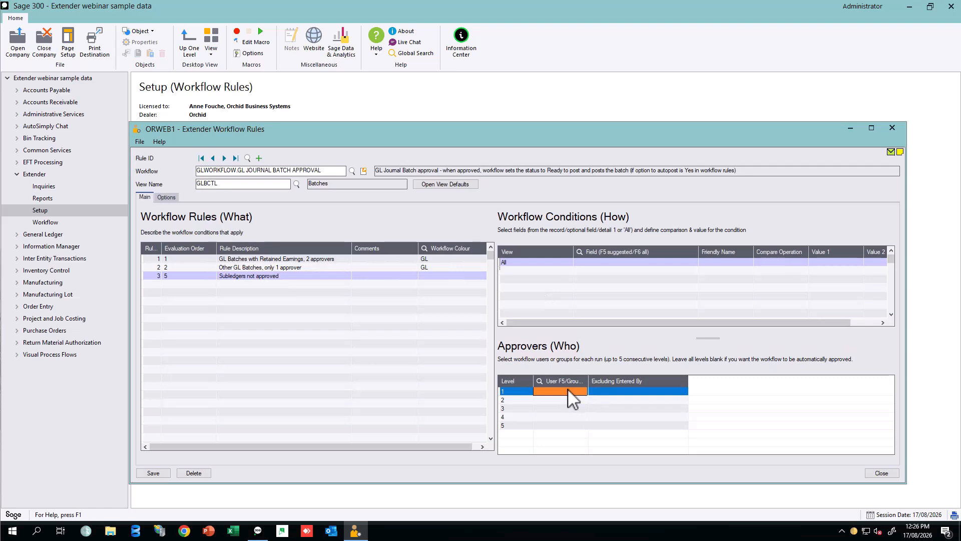
click(280, 258)
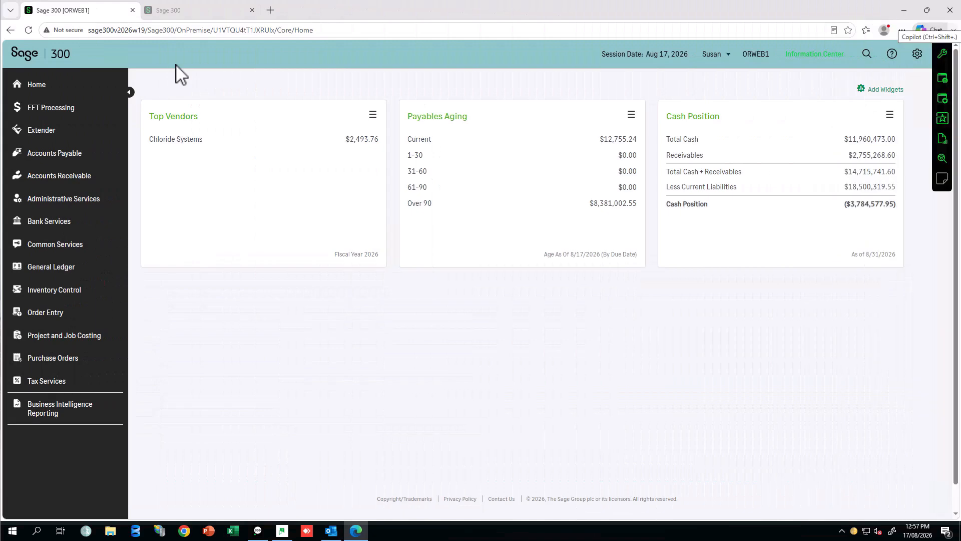
- Switch to Outlook and read the AuditorsLetter_15072026.docx attachment of the auditors adjustments e-mail
click(331, 534)
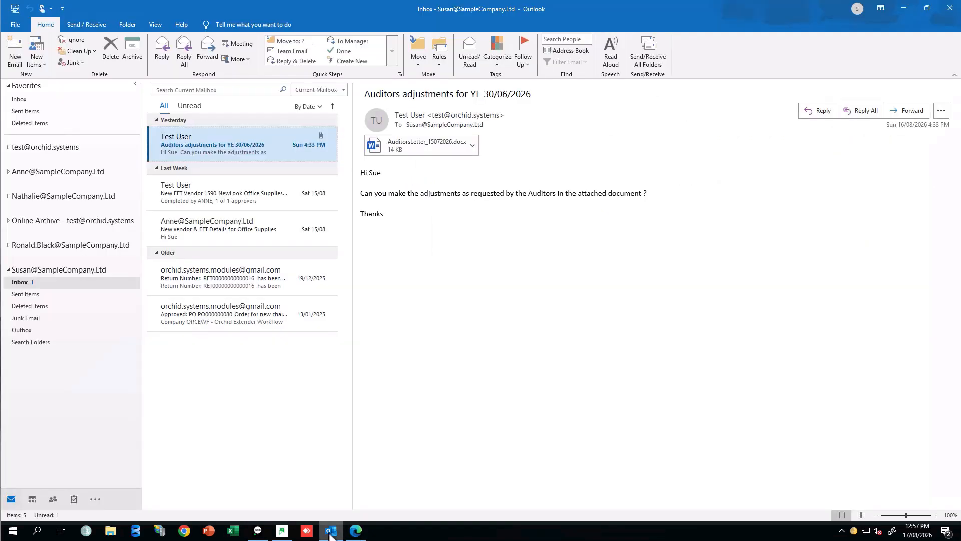
double_click(424, 150)
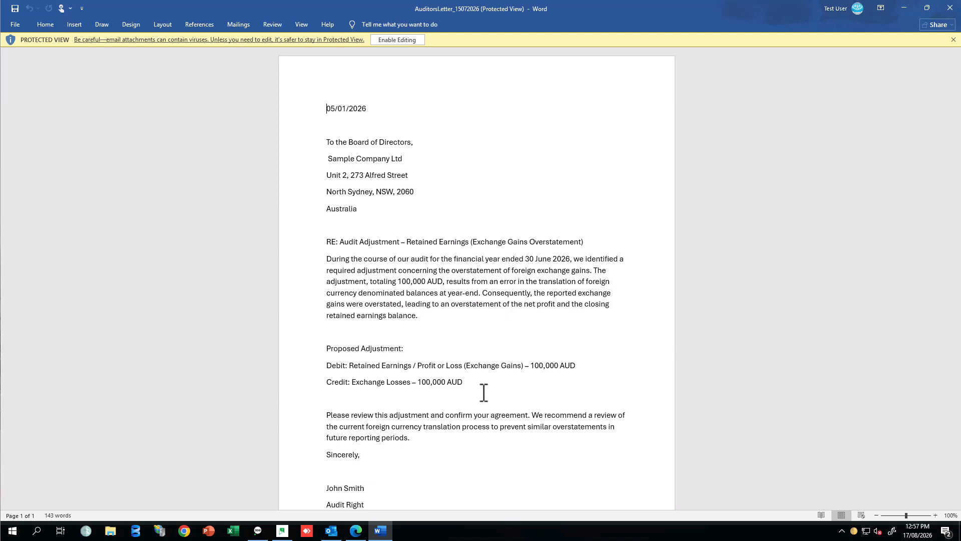
click(903, 8)
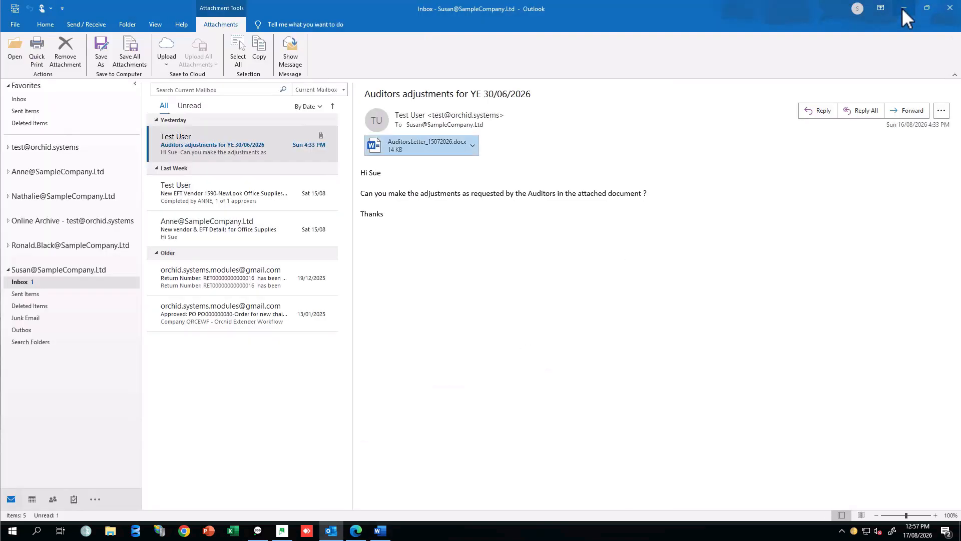
click(903, 9)
- Open the Auditors Adjustments batch 000255 from the G/L Batch List in Sage 300
mouse_move(65, 266)
mouse_move(201, 153)
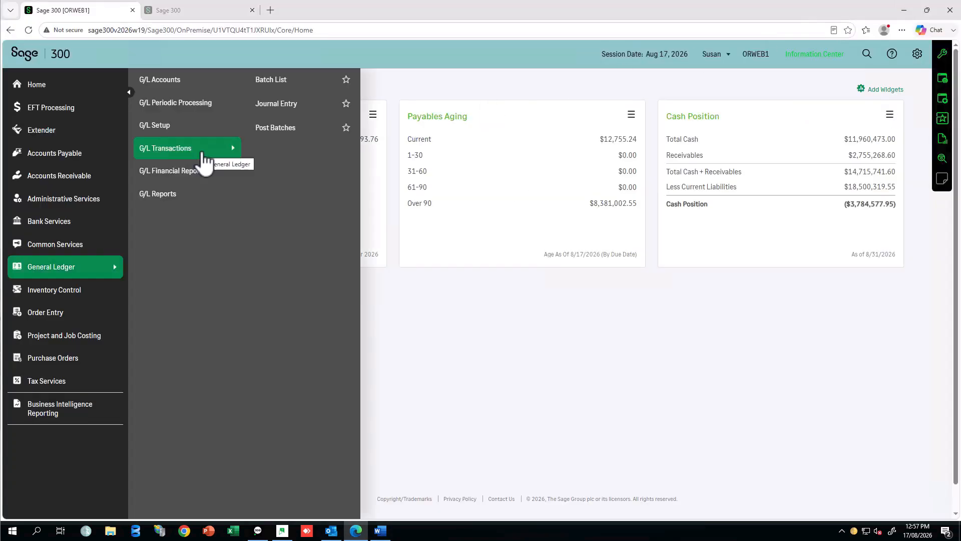
click(287, 90)
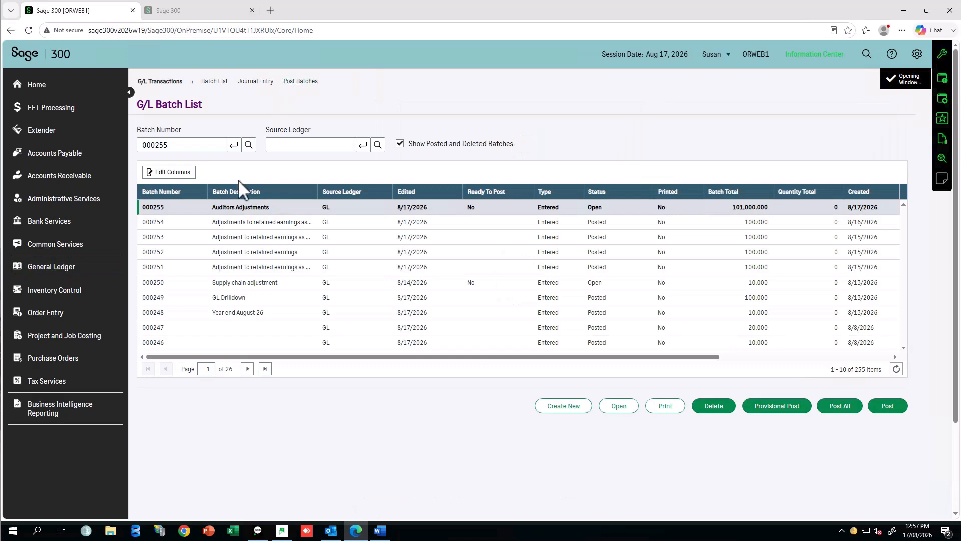
click(236, 207)
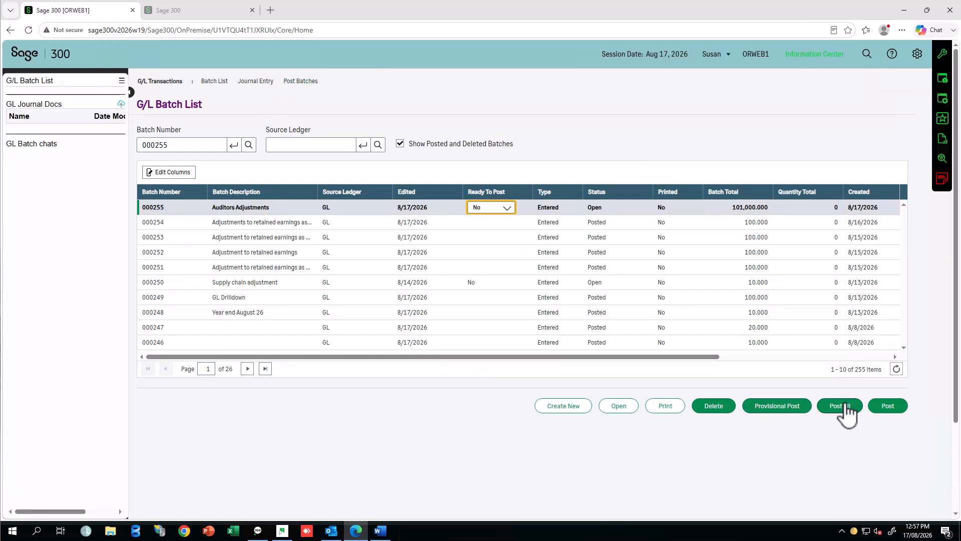
click(617, 407)
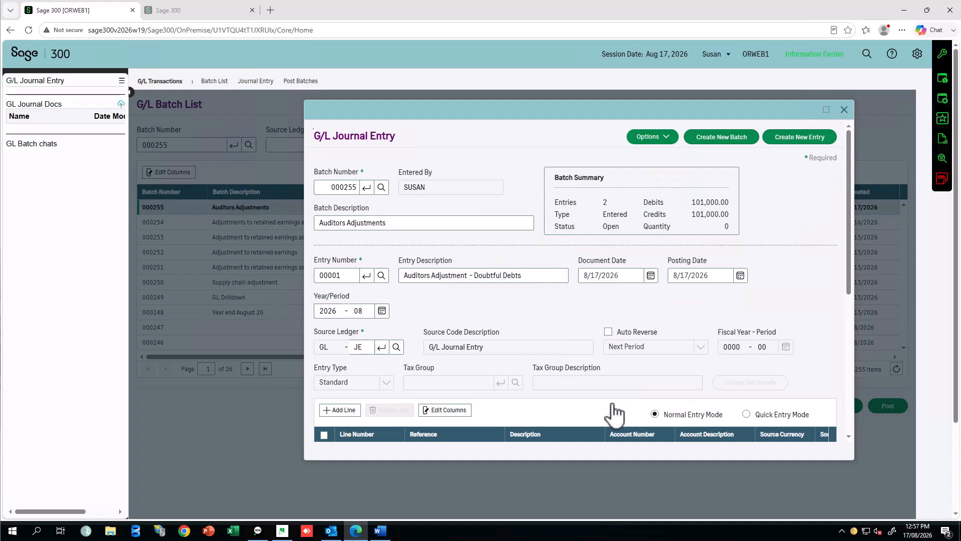
- Load journal entry 00002 of the batch and examine its detail lines
click(545, 248)
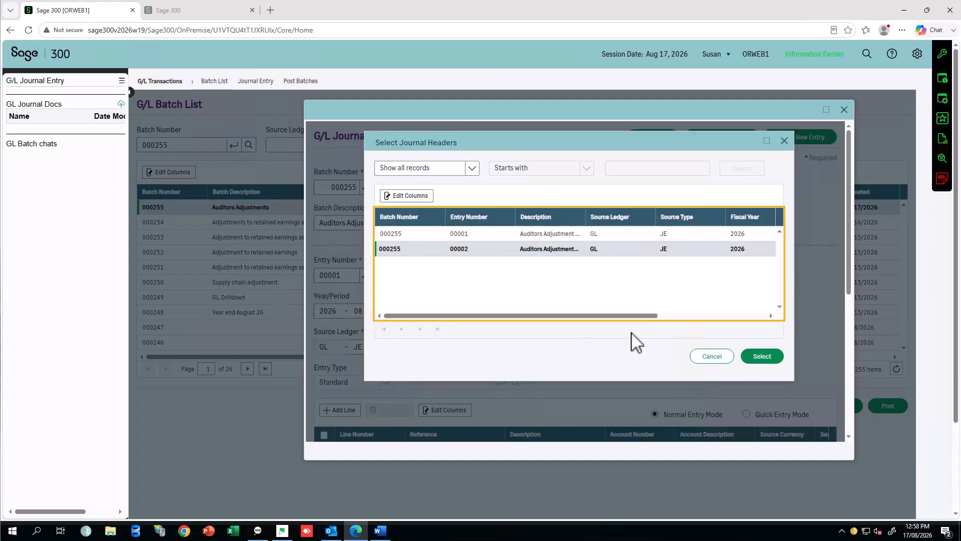
click(767, 355)
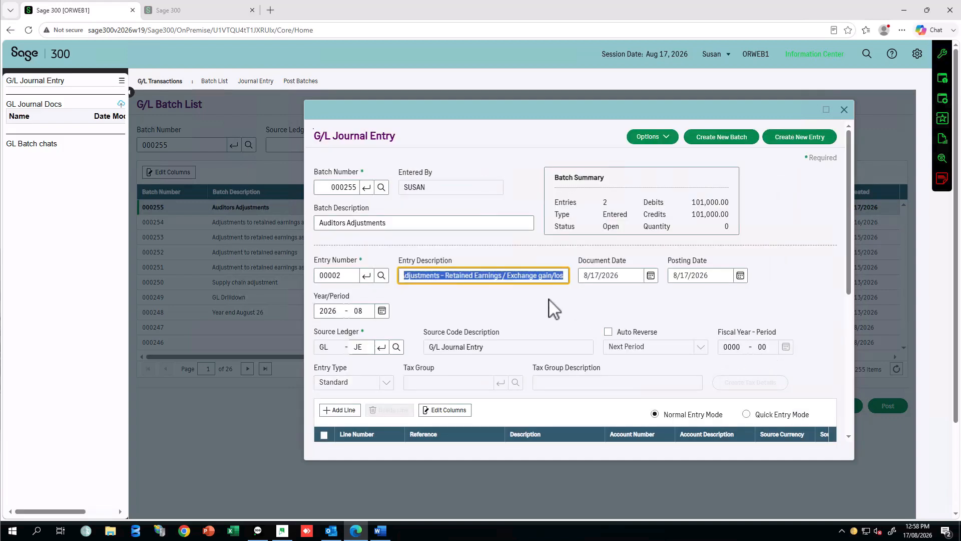
scroll(553, 308, down, 2)
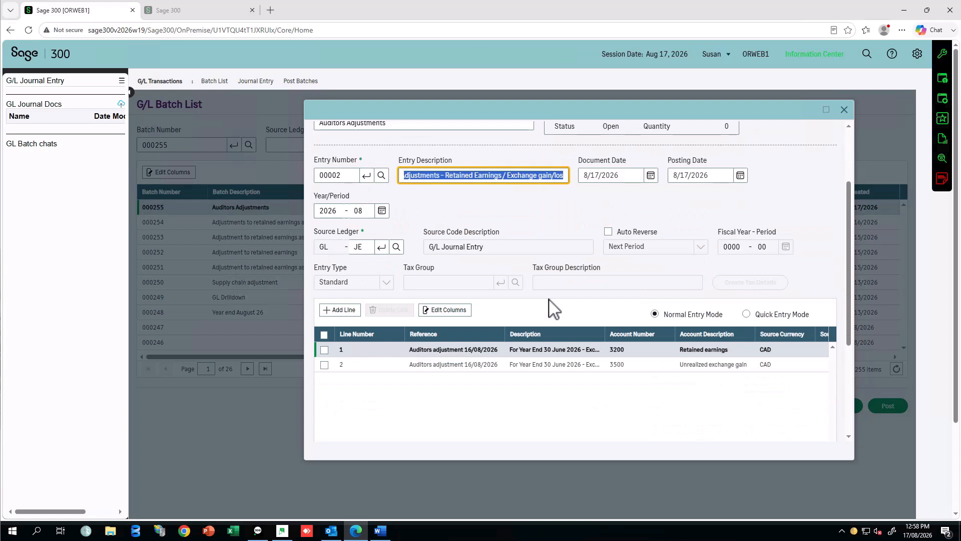
scroll(455, 442, down, 2)
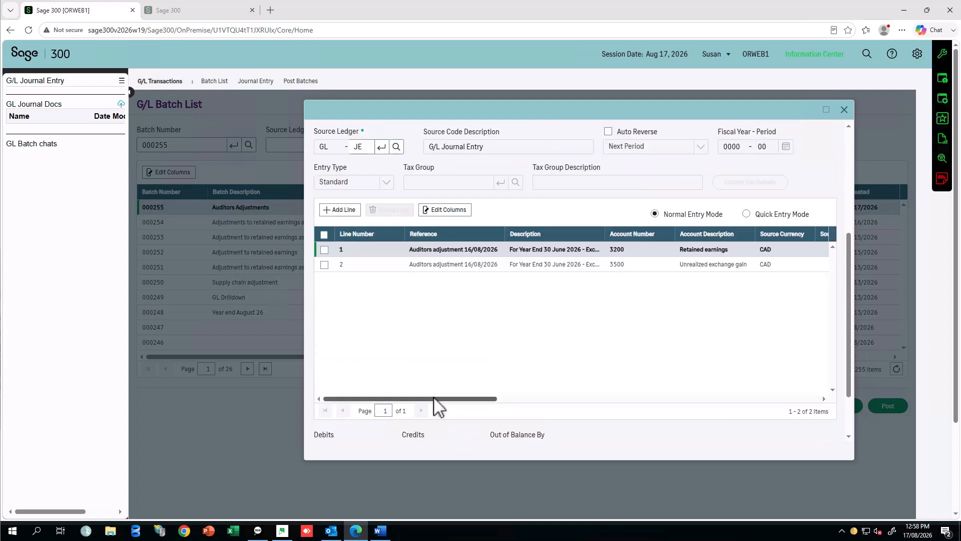
drag(434, 399, 399, 399)
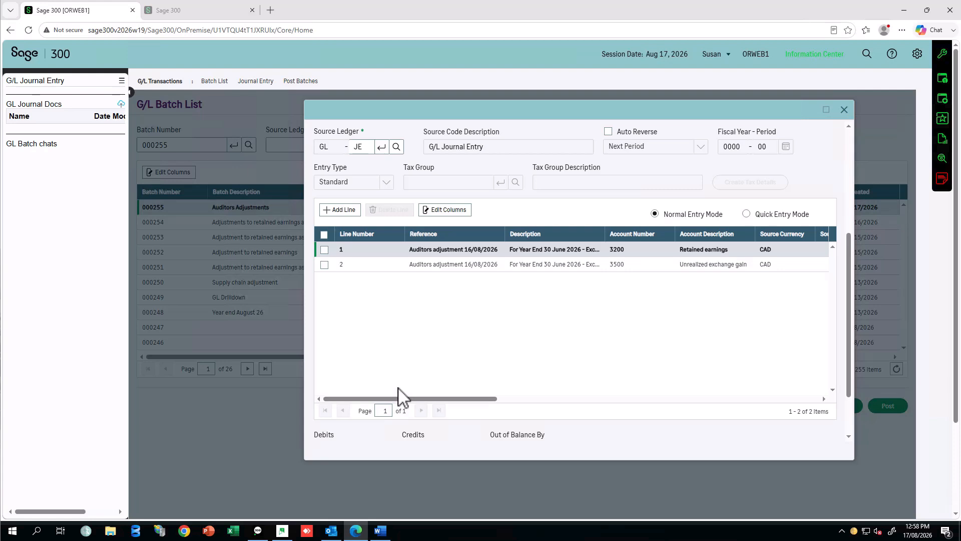
- Attach the file AuditorsLetter_15072026 from the Scanned Documents folder to the GL Journal Docs
click(121, 104)
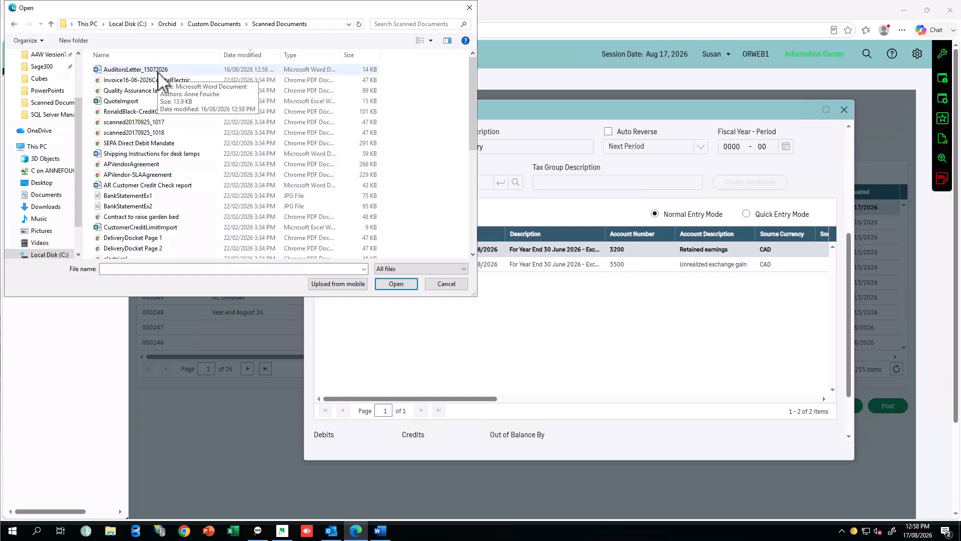
click(158, 71)
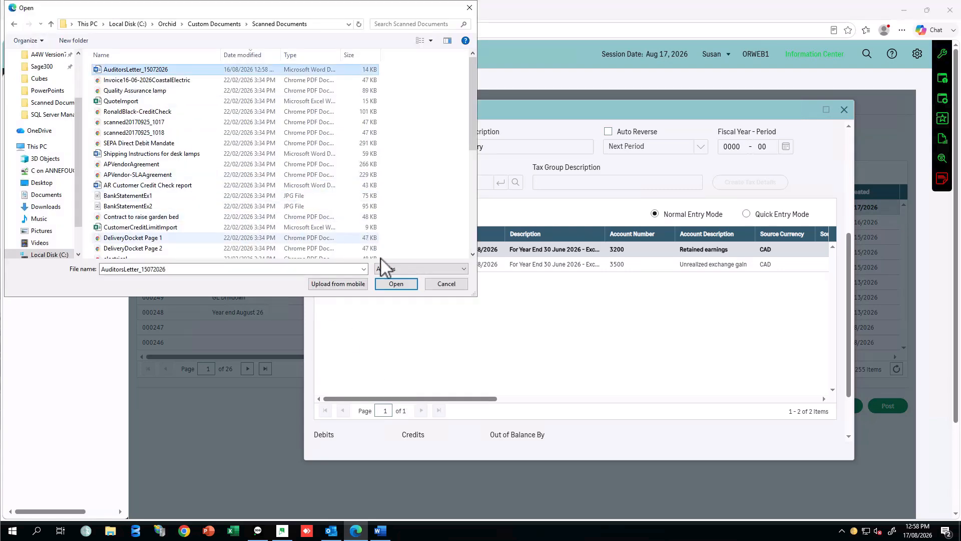
click(396, 284)
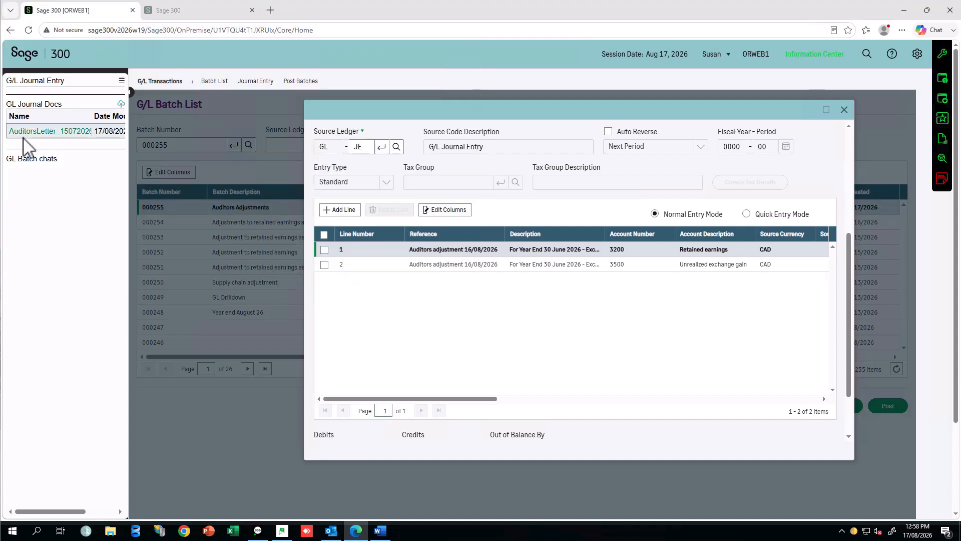
- Close the journal entry and set Ready To Post to Yes for batch 000255
click(844, 110)
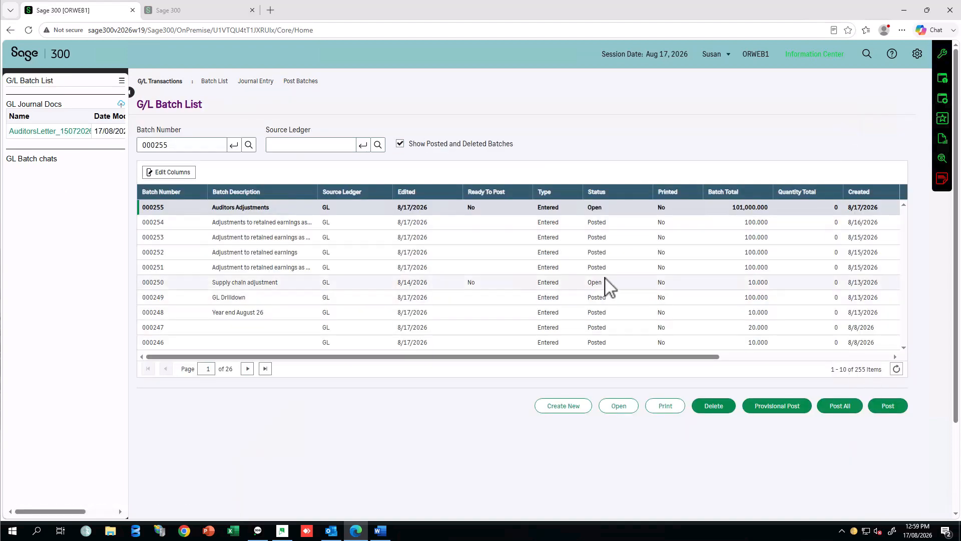
click(494, 209)
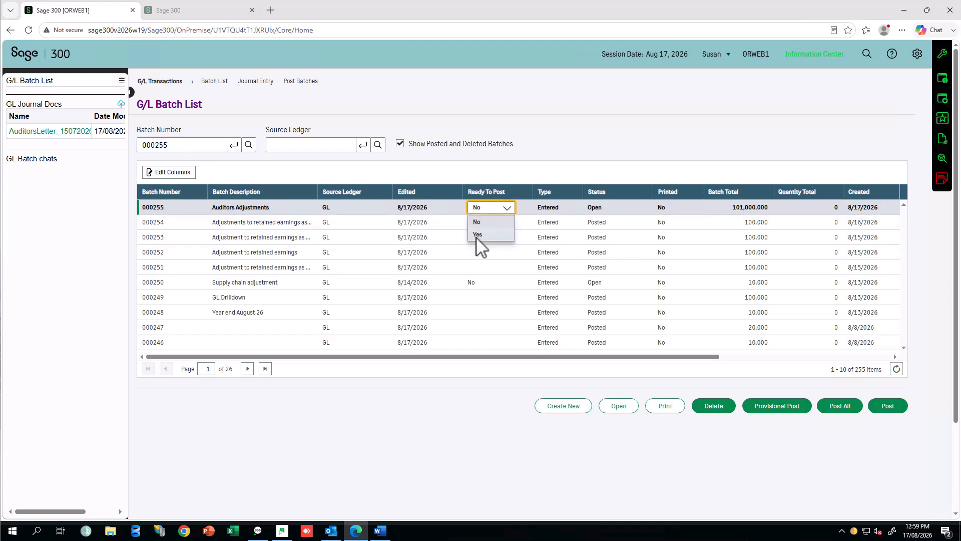
click(478, 242)
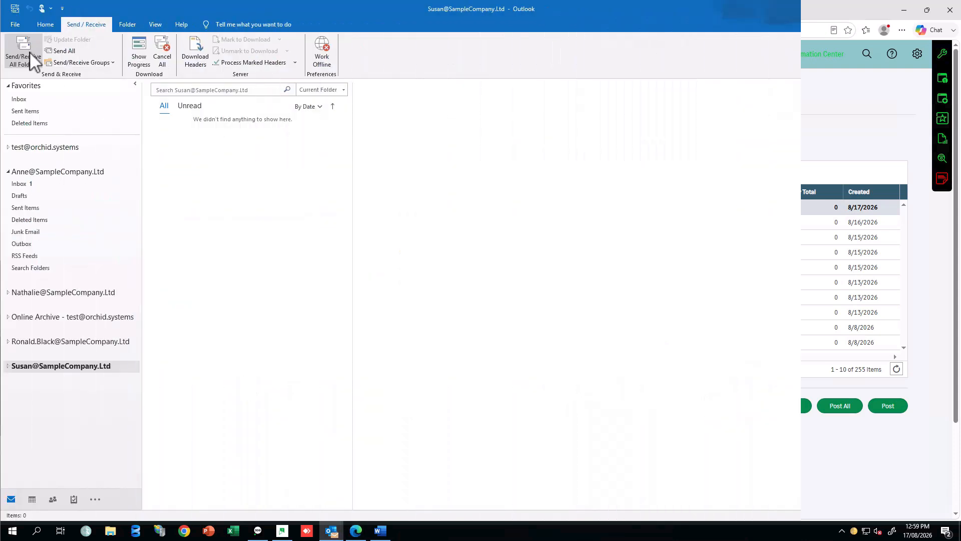
- Check the first approver's inbox in Outlook and open the Extender Workflow Console in the approver's Sage 300 session
click(19, 185)
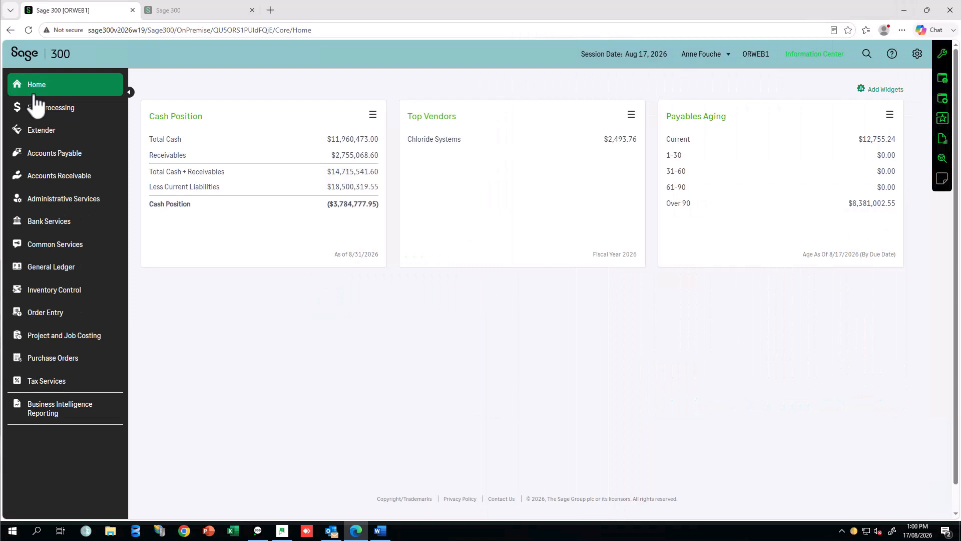
click(43, 142)
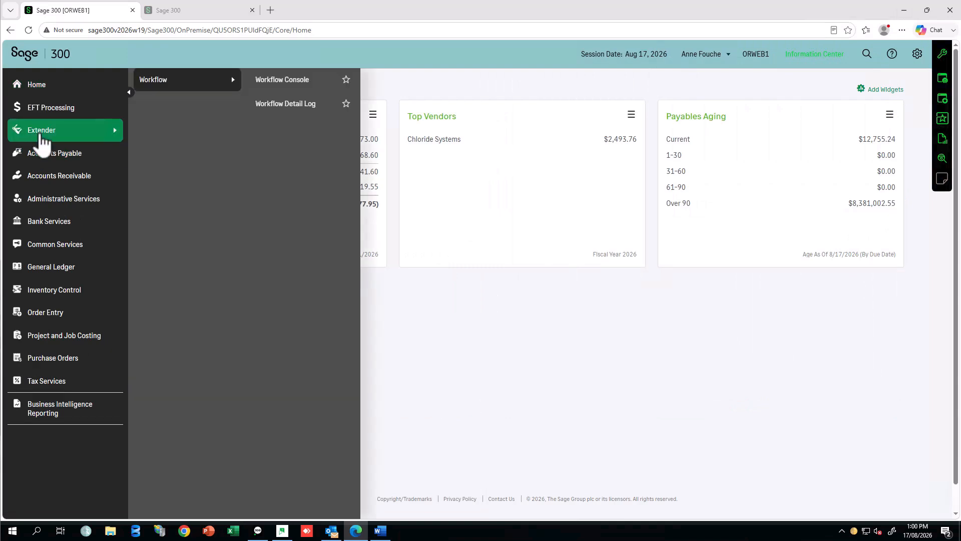
click(276, 85)
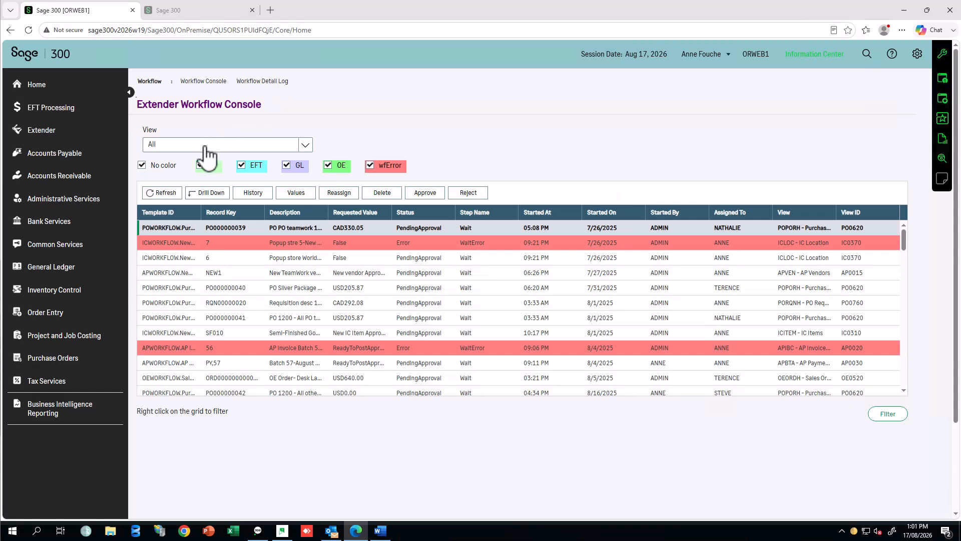
- Filter the workflow list to records assigned to me or a group I'm in, keeping only the GL category
click(304, 145)
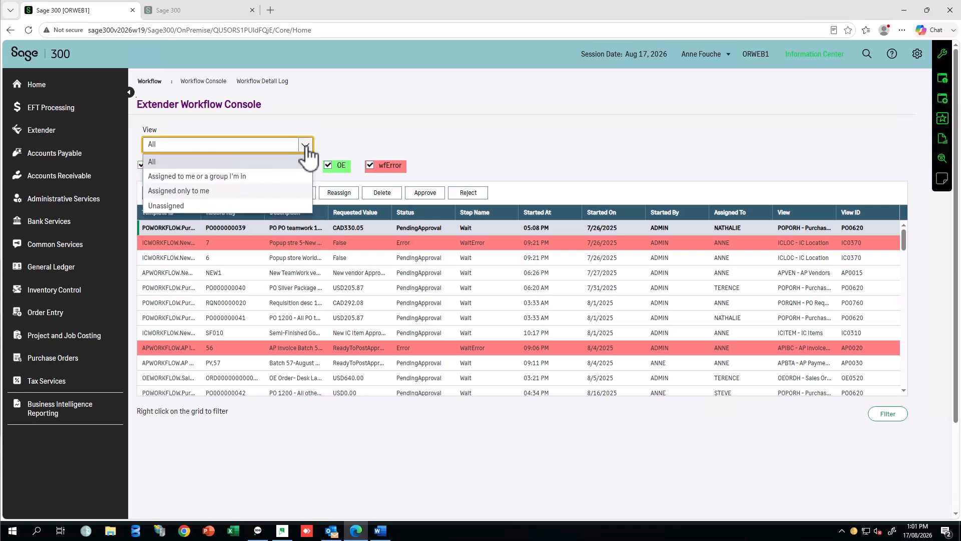
click(278, 178)
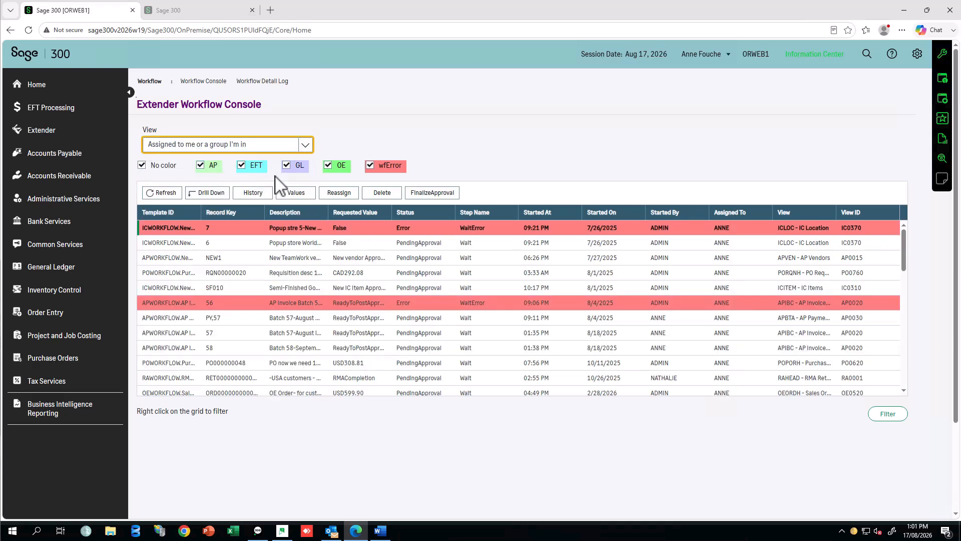
click(141, 165)
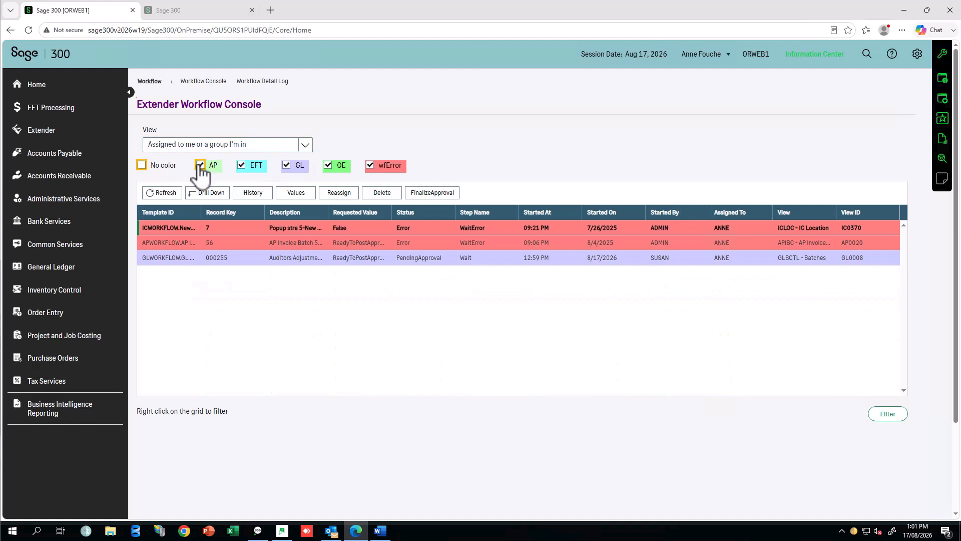
click(201, 167)
click(243, 166)
click(328, 166)
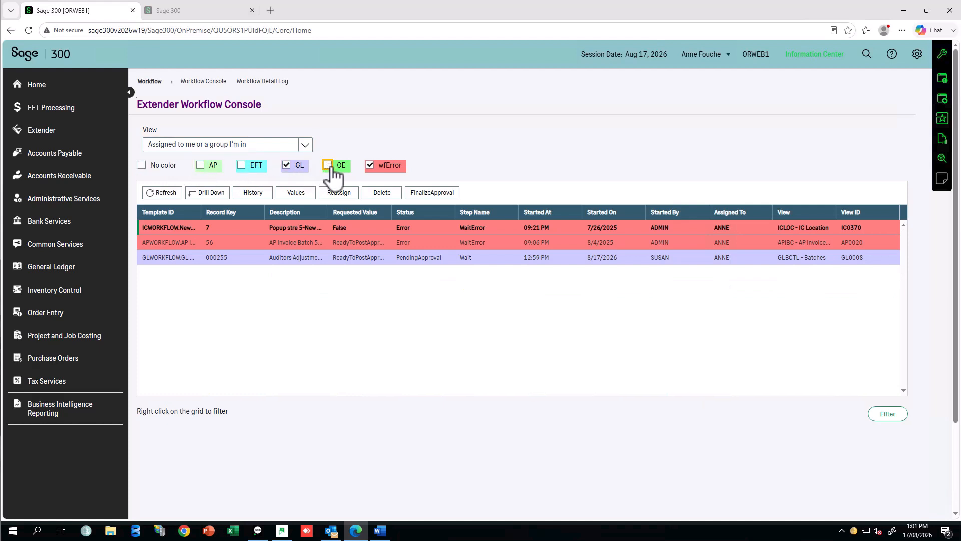
click(370, 165)
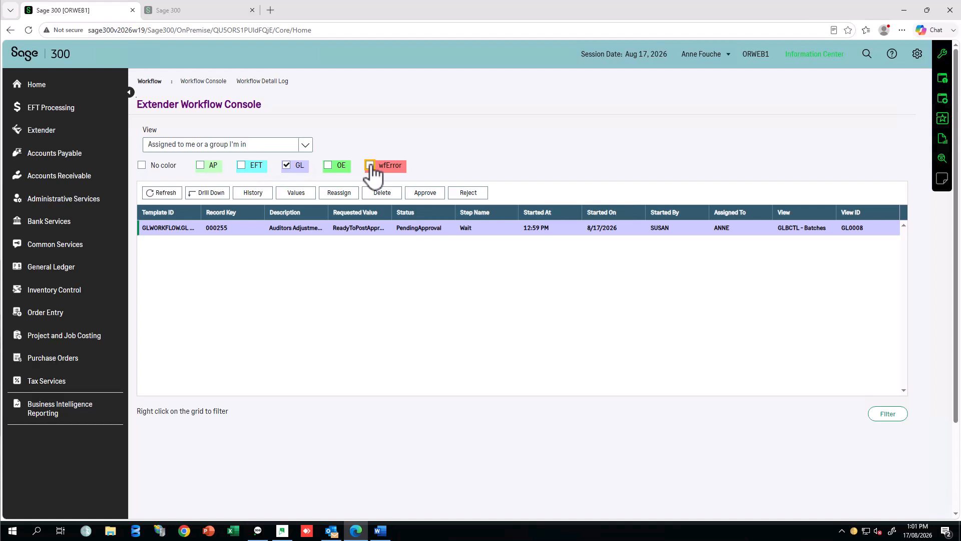
- Drill down into GL batch 000255 and examine the detail lines of journal entry 00002
click(229, 228)
click(210, 195)
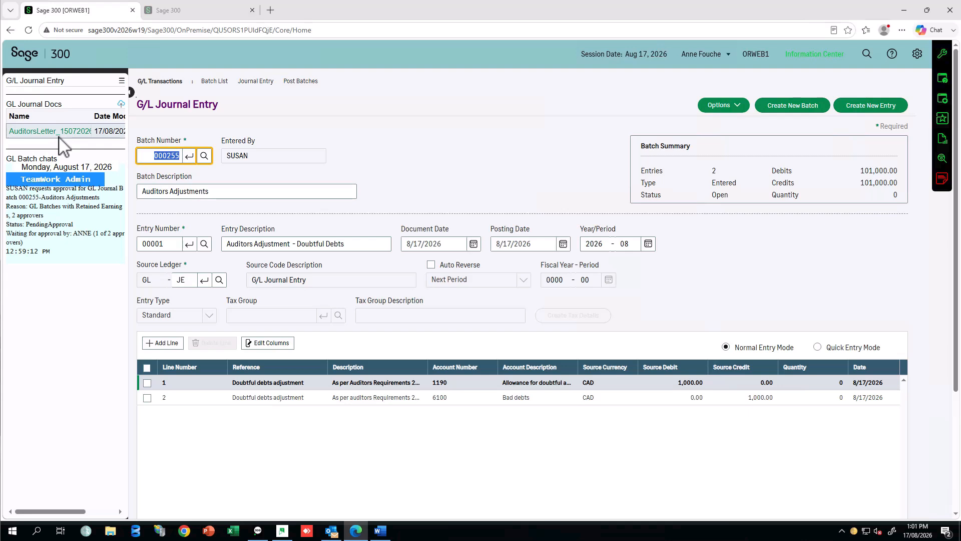
click(204, 244)
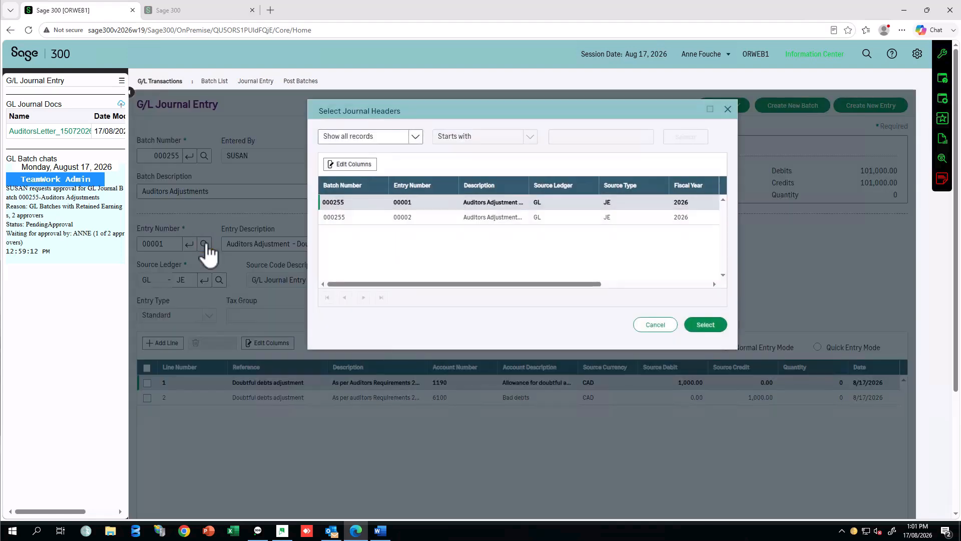
click(357, 220)
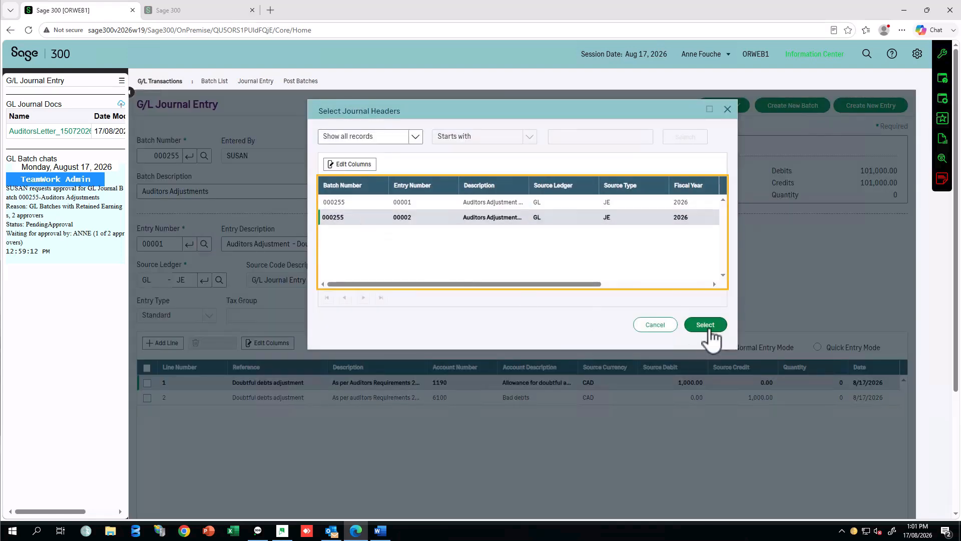
click(706, 325)
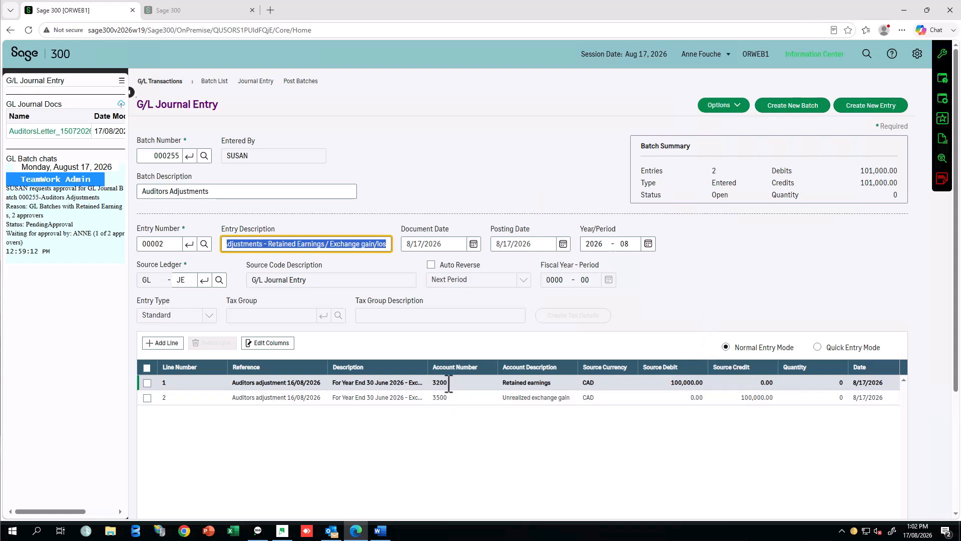
click(454, 398)
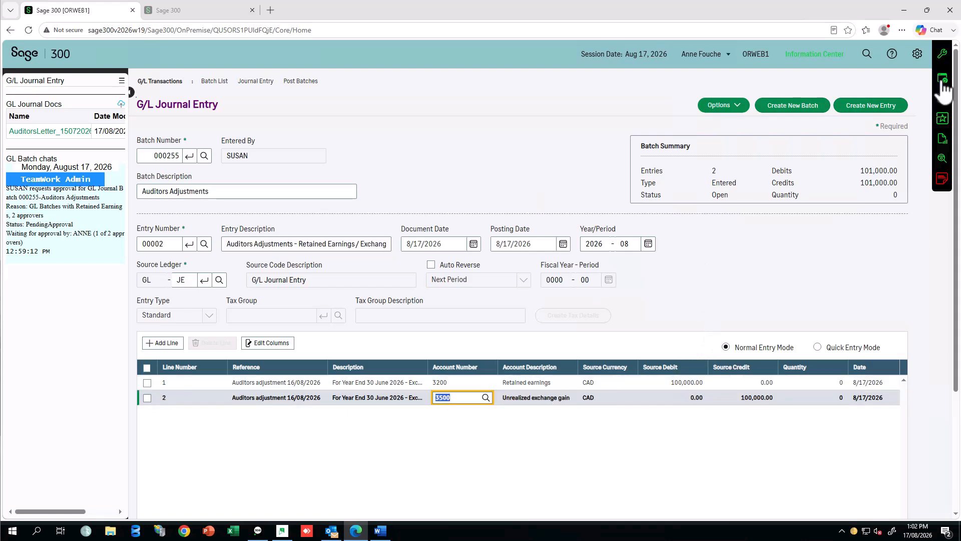
- Return to the Extender Workflow Console and approve batch 000255 with the comment "ok - documentation checks out ok"
mouse_move(943, 84)
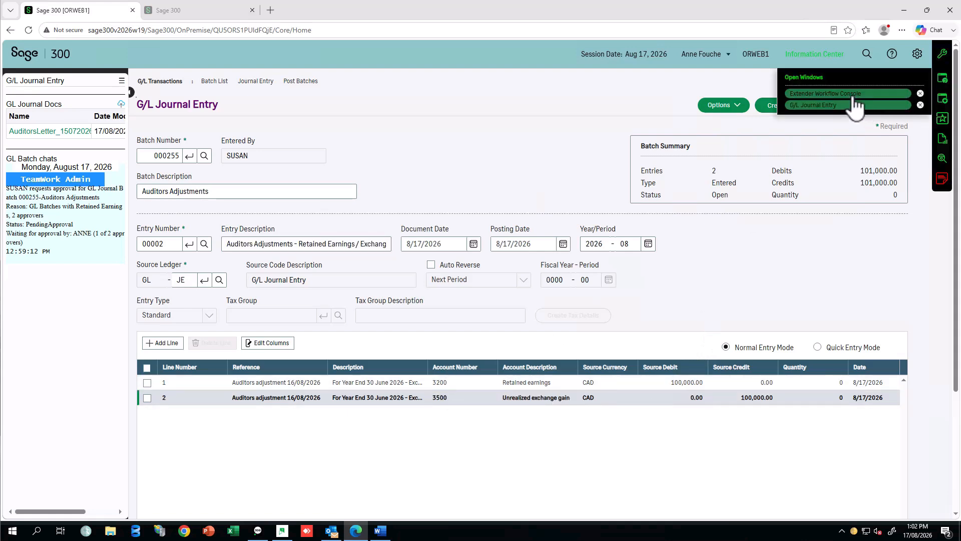
click(856, 96)
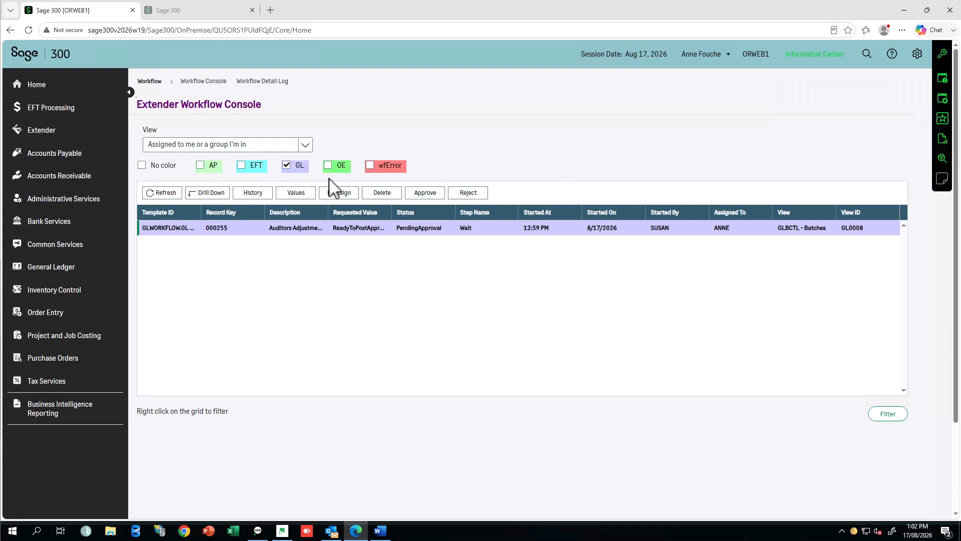
click(431, 196)
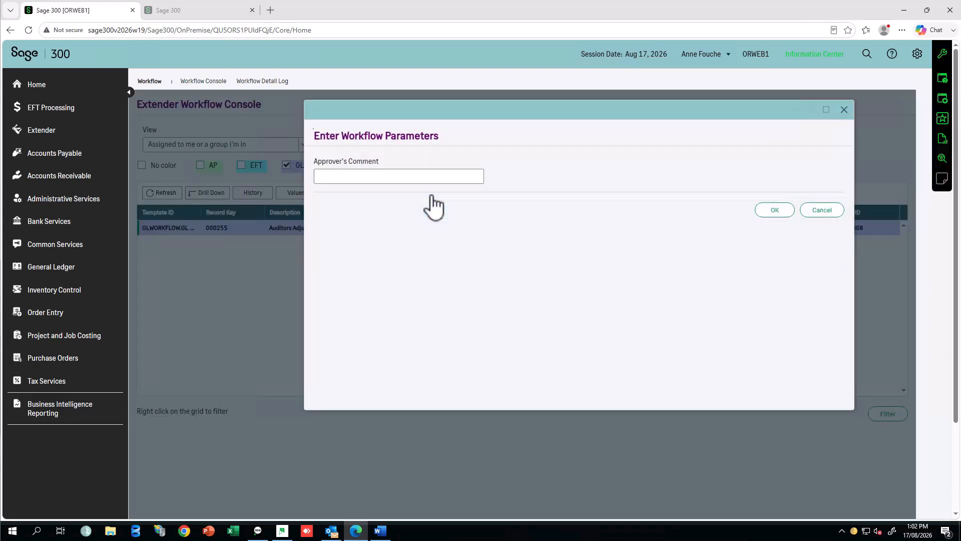
click(432, 176)
text(o)
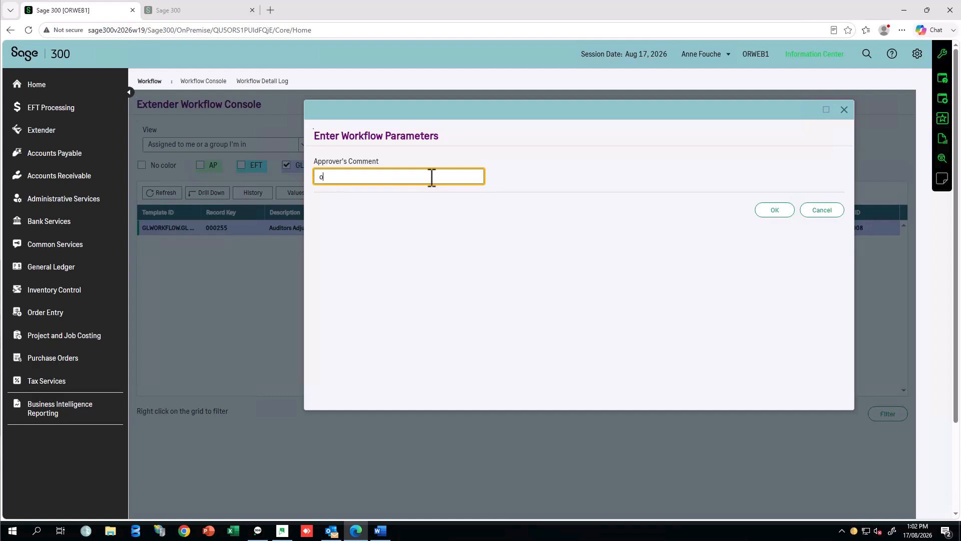
text(k - documentation checks out ok)
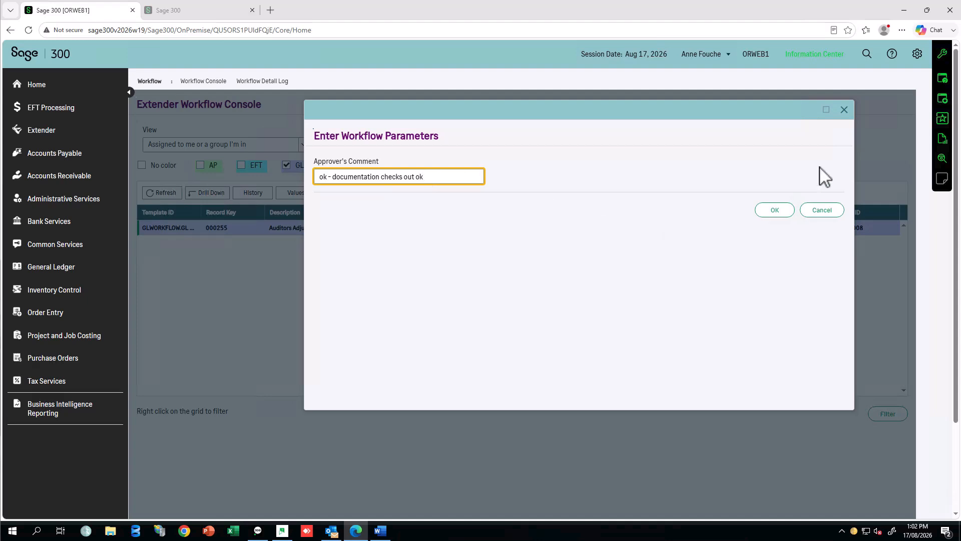
click(774, 211)
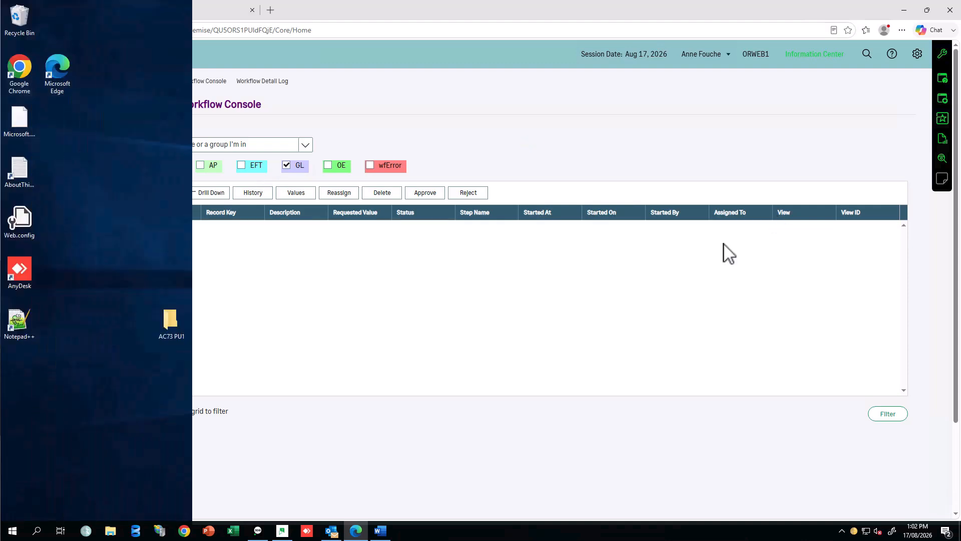
- Switch to AutoSimplyChat and read the GL Batch approval : 000255 conversation through to the second approval request
click(282, 530)
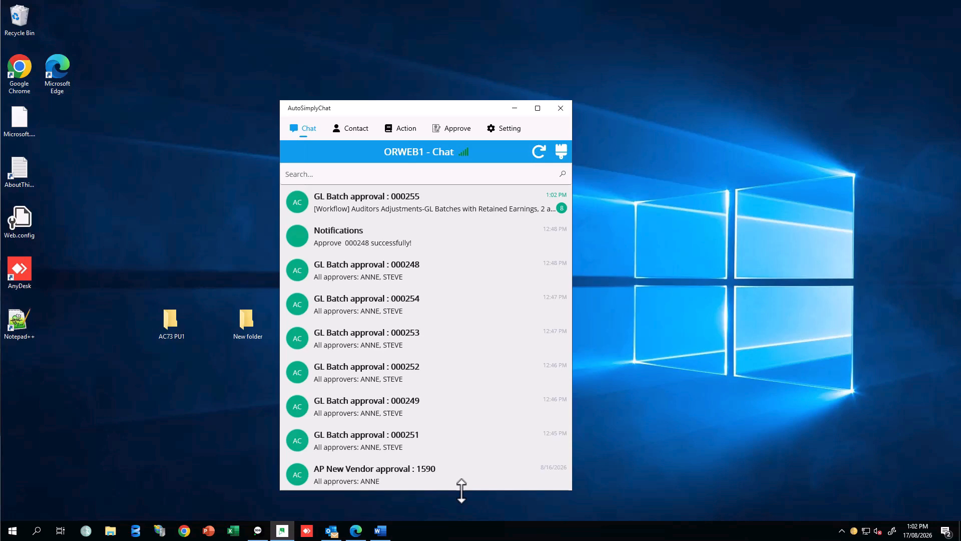
click(408, 205)
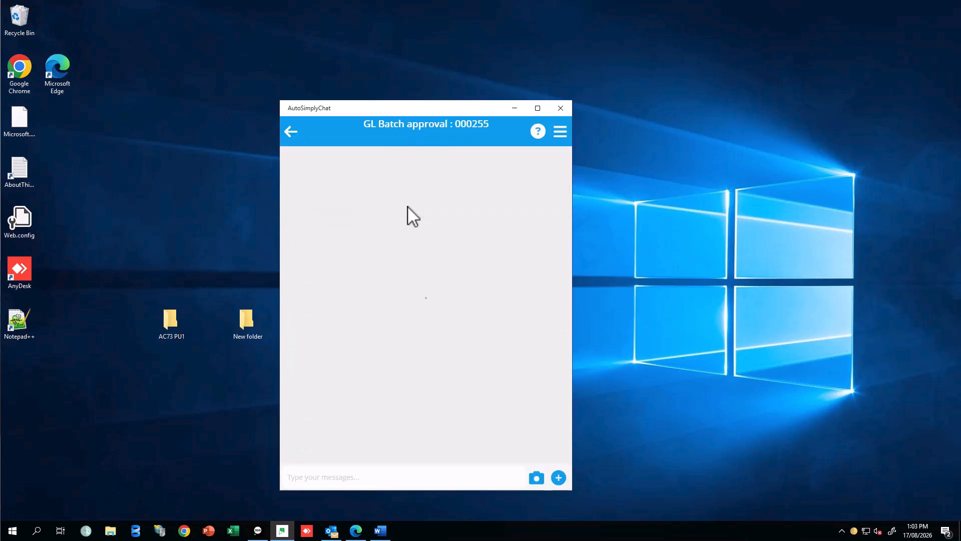
scroll(459, 209, up, 3)
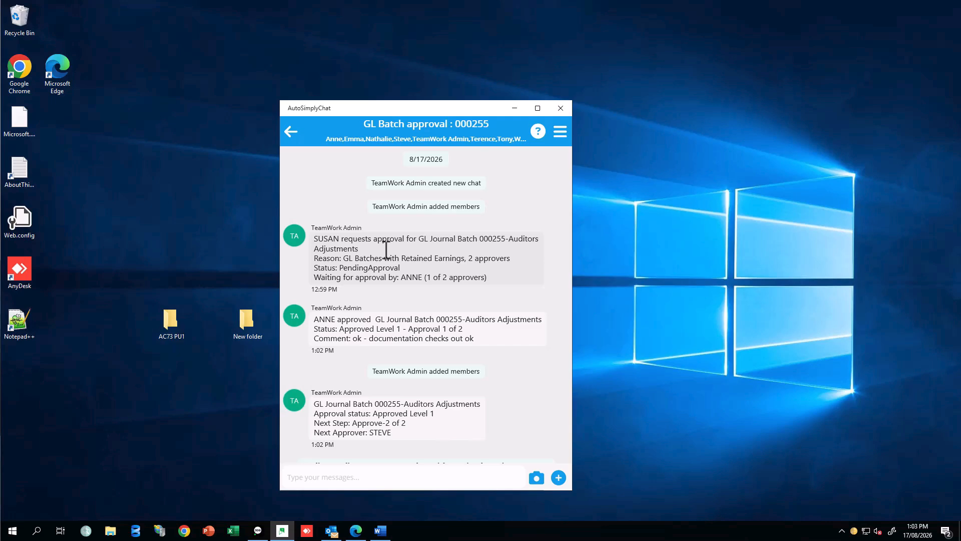
scroll(386, 251, down, 2)
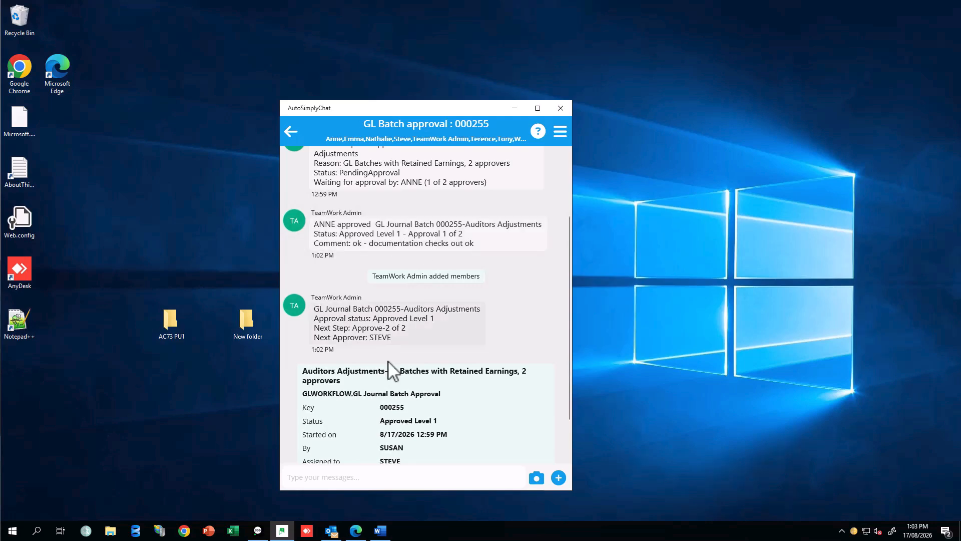
scroll(350, 380, down, 2)
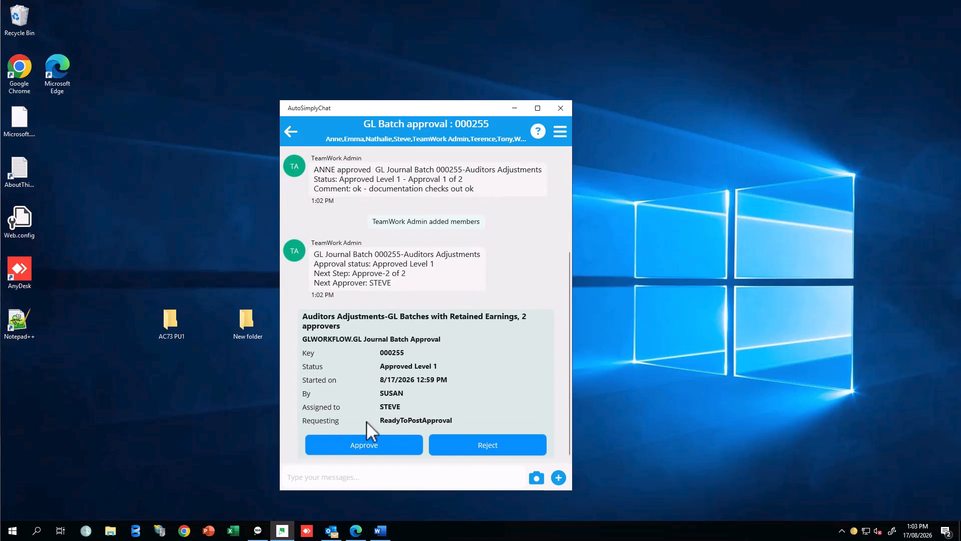
- Send a chat message agreeing to the batch if the first approver is ok and has checked it against the original documentation
click(310, 476)
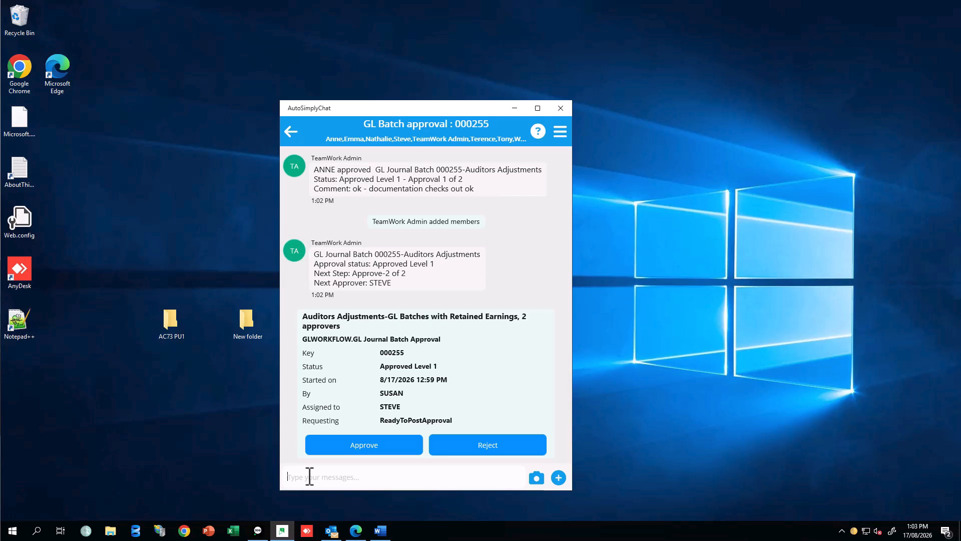
text(If Anne is ok with)
text( the batch)
text(,)
key(BackSpace)
key(BackSpace)
text(and has checked against the or)
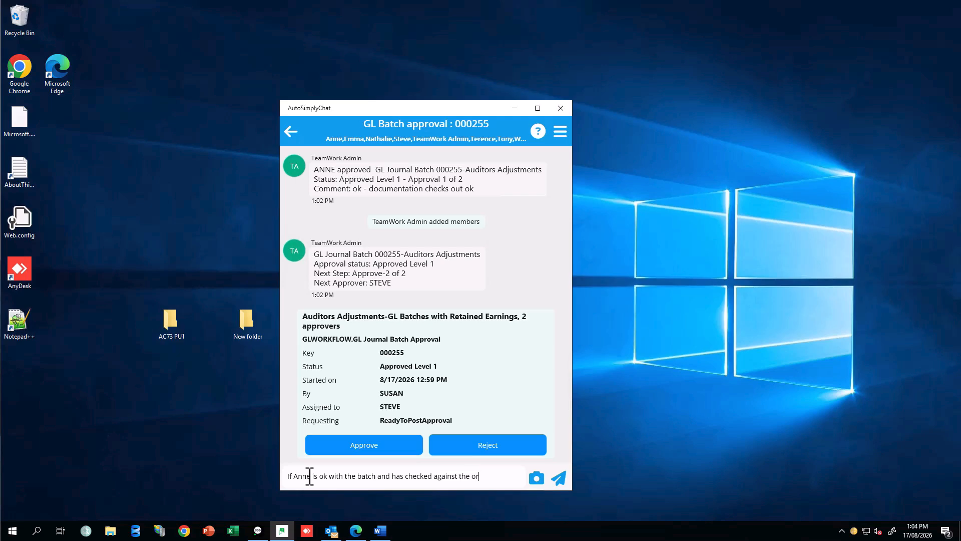
text(iginal documentation - I am ok.)
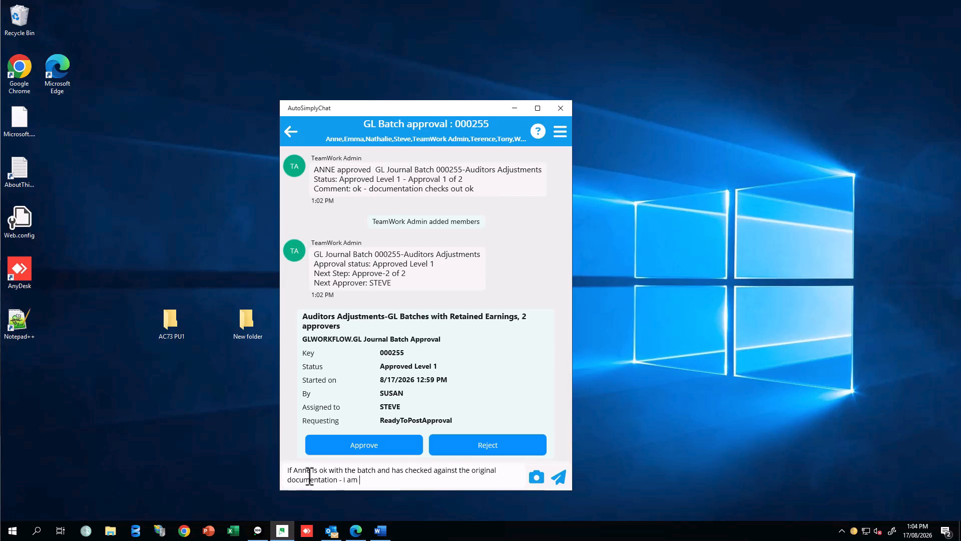
click(558, 476)
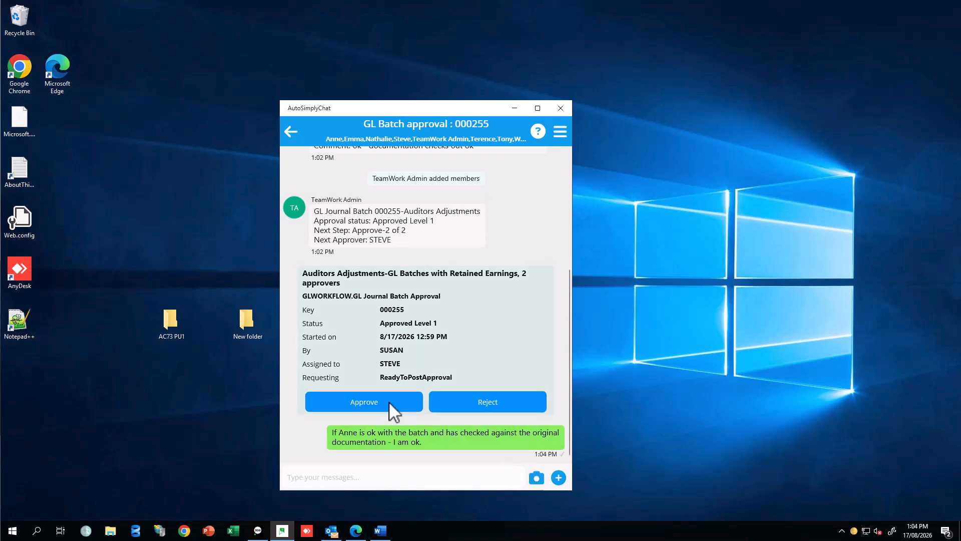
- Approve batch 000255 from the chat, commenting that it is ok as per the first approver's comment
click(389, 401)
click(387, 321)
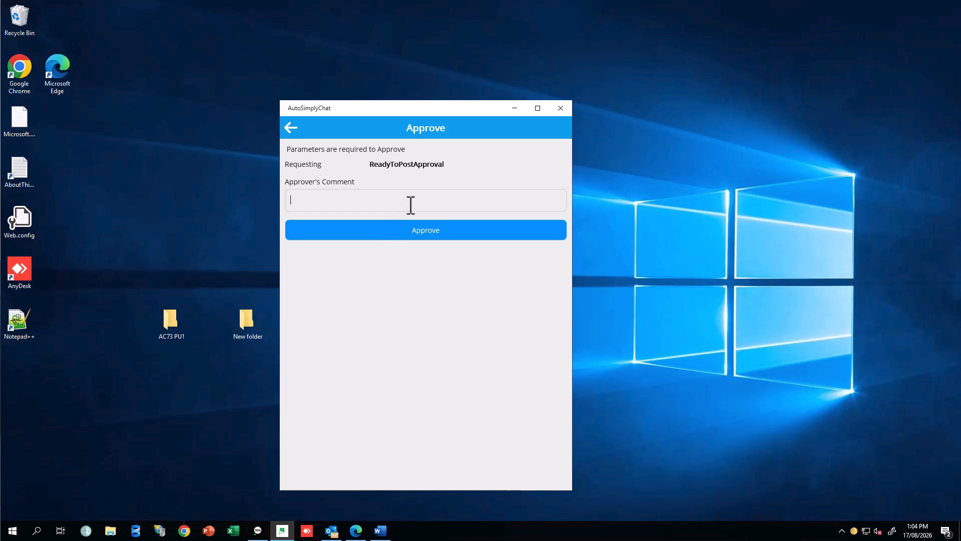
text(ok as per Anne's comment)
click(430, 230)
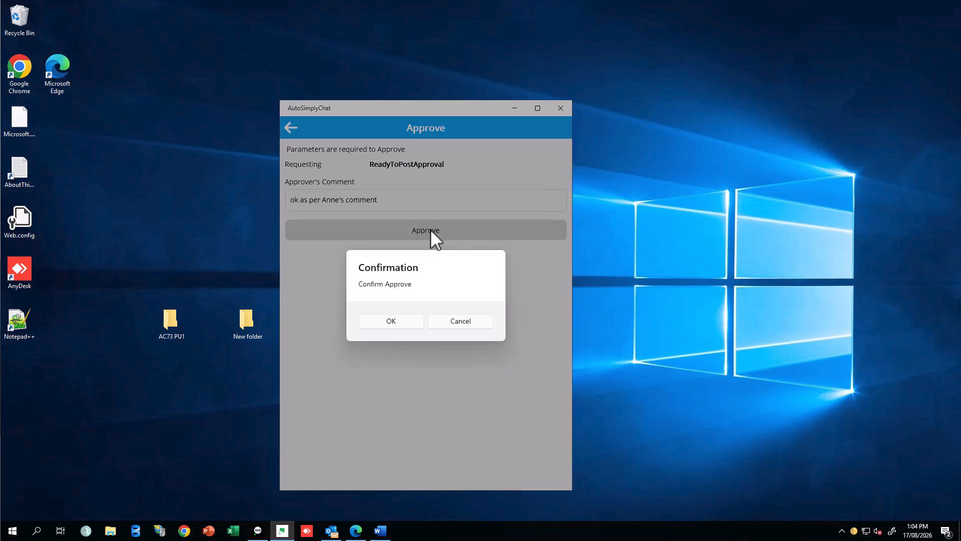
click(390, 321)
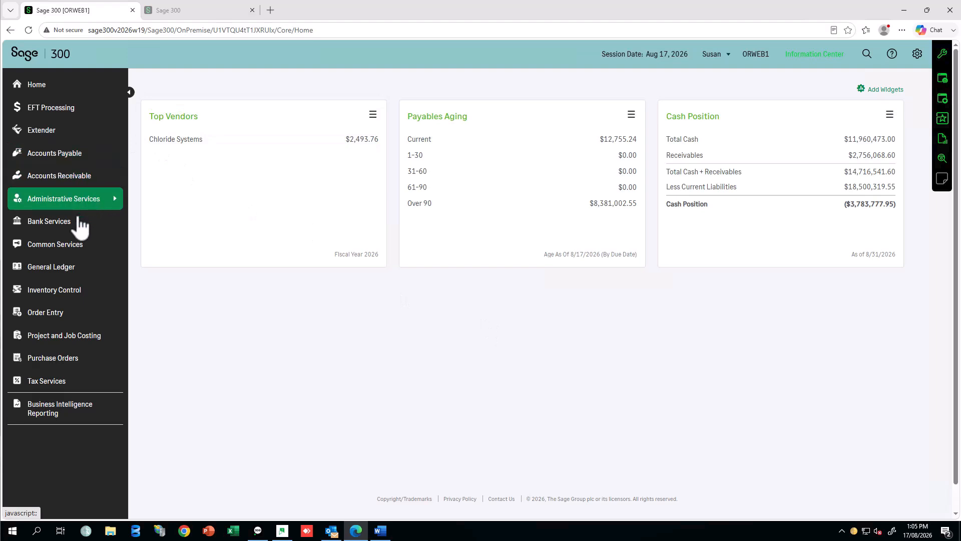
- Open the G/L Batch List in the submitter's Sage 300 session and review batch 000255's status, posting sequence and approval chats
mouse_move(59, 265)
mouse_move(201, 148)
click(278, 83)
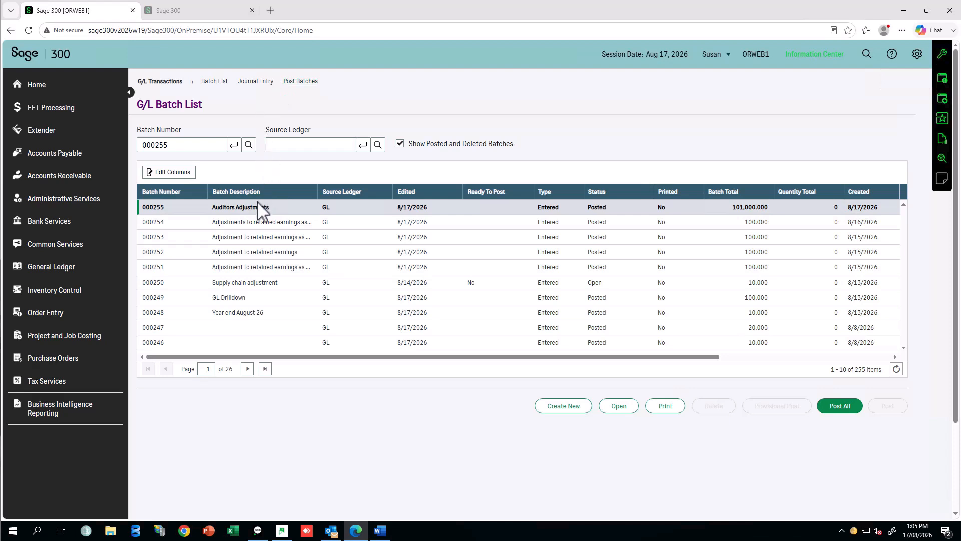
scroll(263, 221, right, 3)
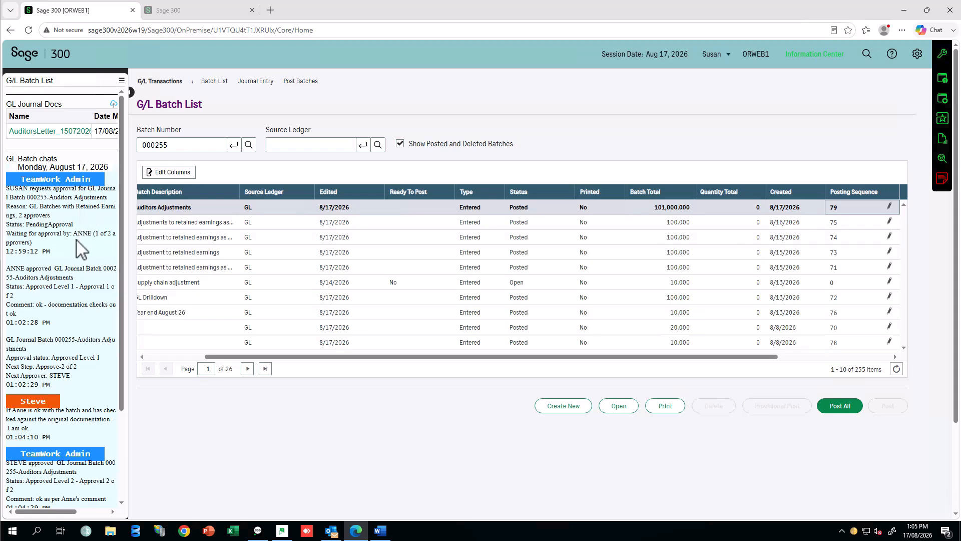
scroll(122, 280, down, 1)
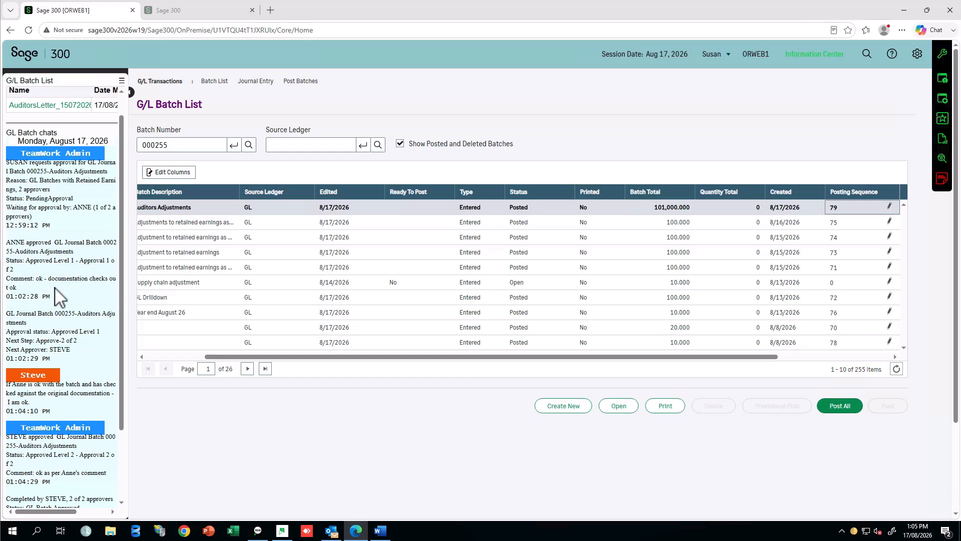
scroll(121, 370, down, 2)
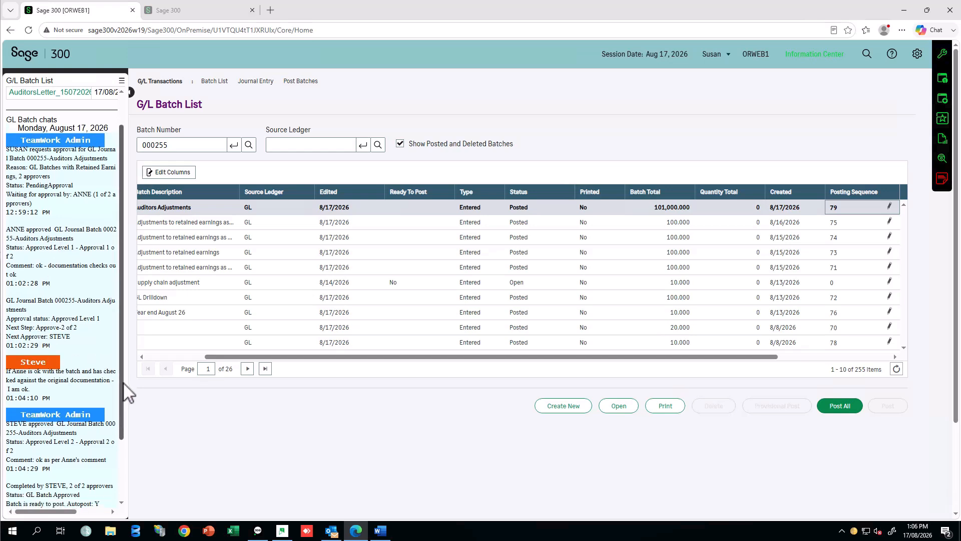
scroll(130, 430, down, 2)
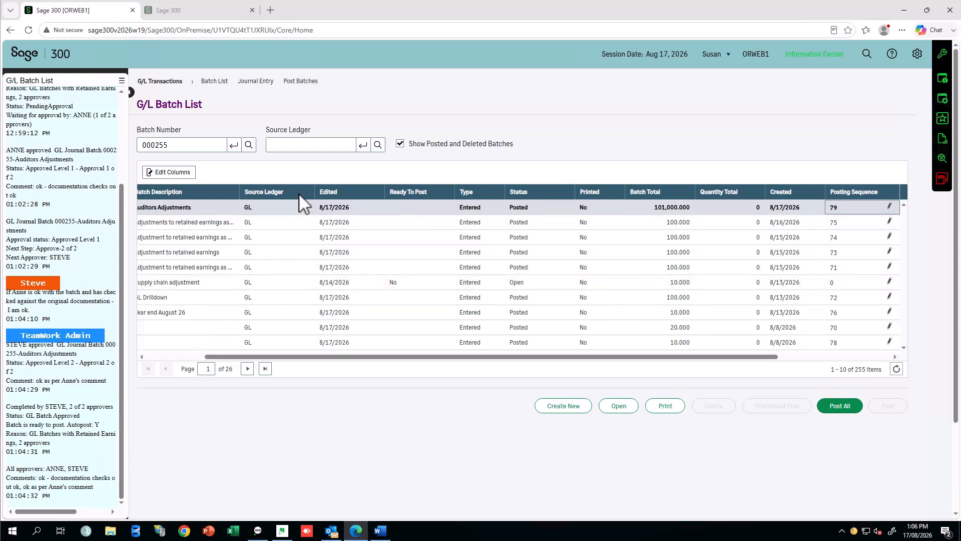
click(297, 207)
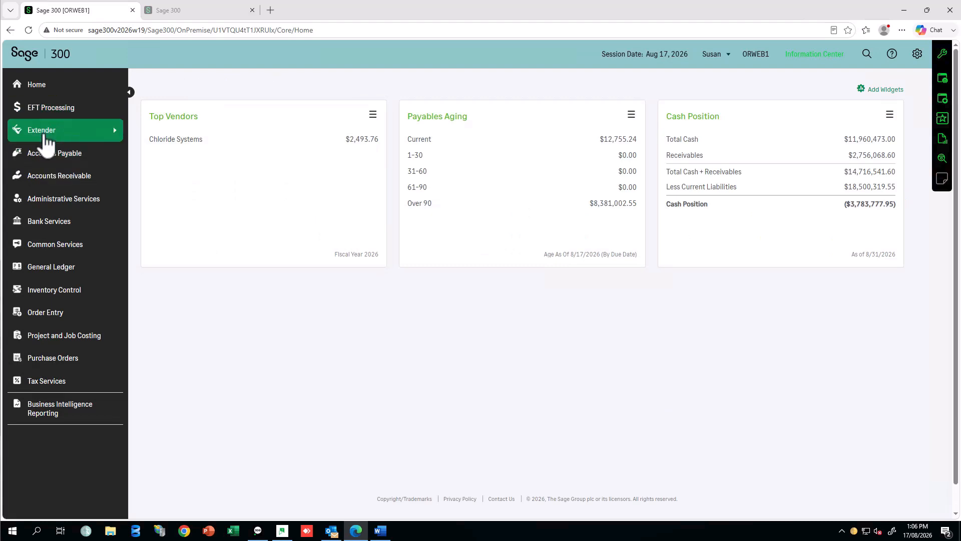
- Open the Extender Workflow Detail Log and examine batch 000255's submission entry and the recorded values of its first-level approval
click(40, 135)
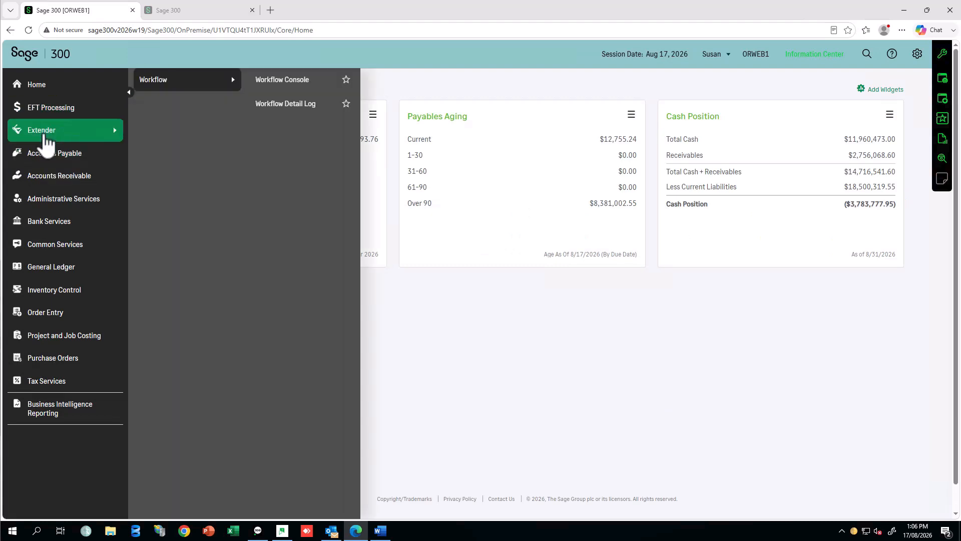
click(307, 111)
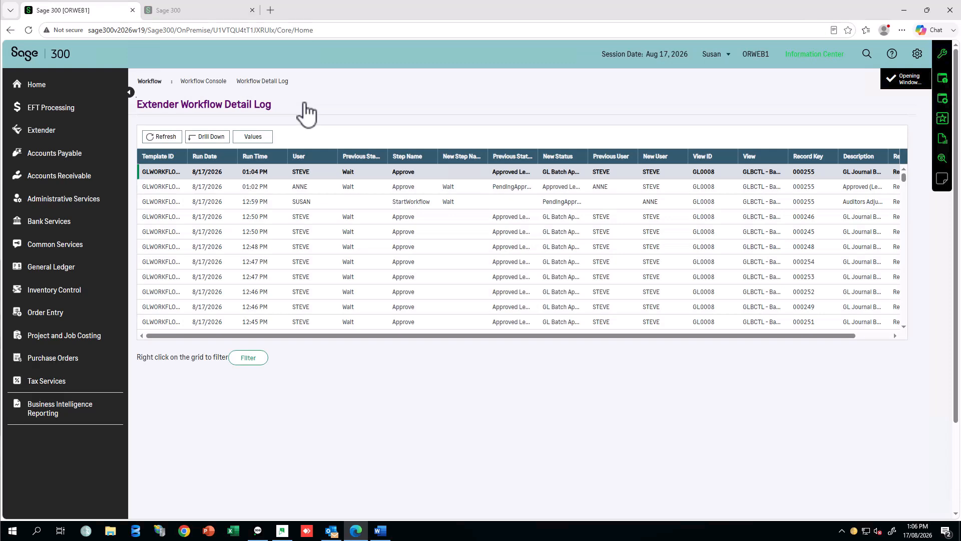
click(294, 206)
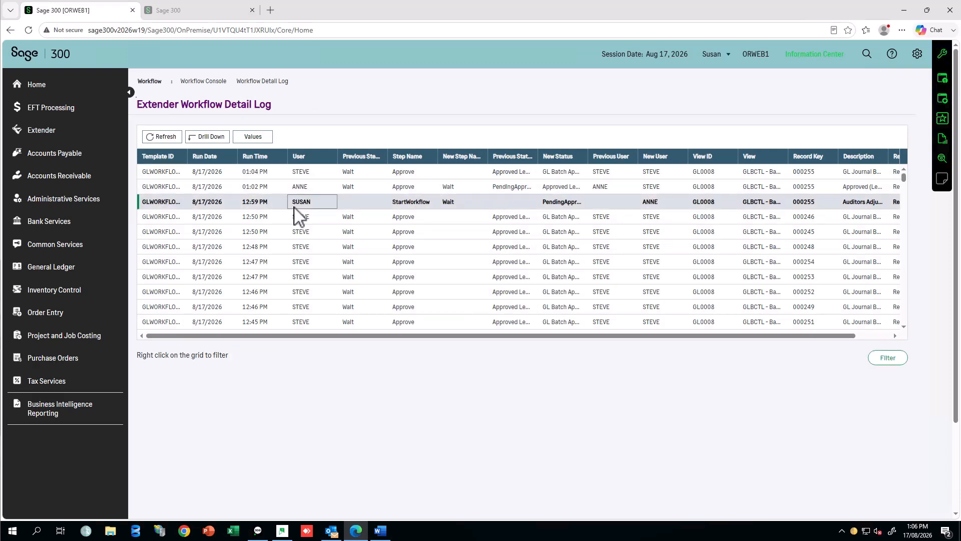
click(297, 186)
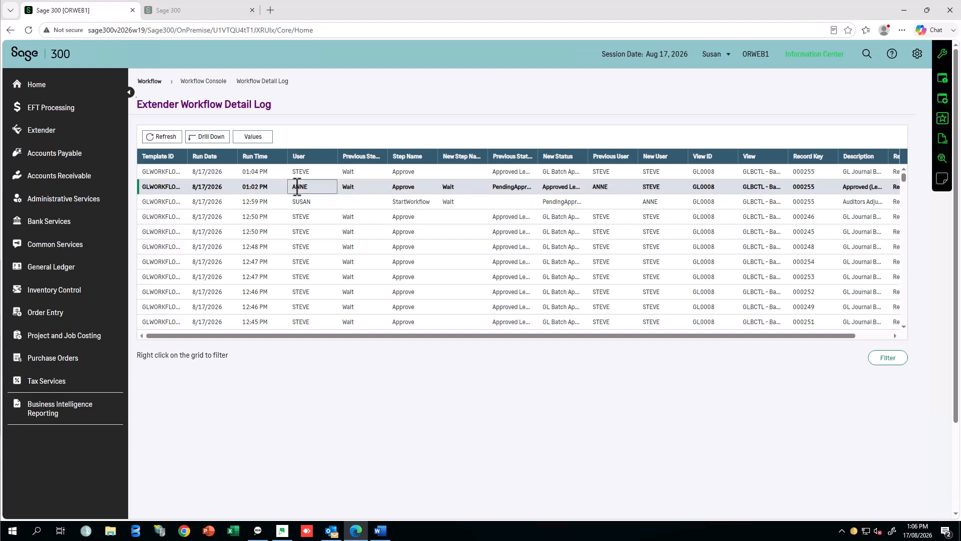
click(252, 142)
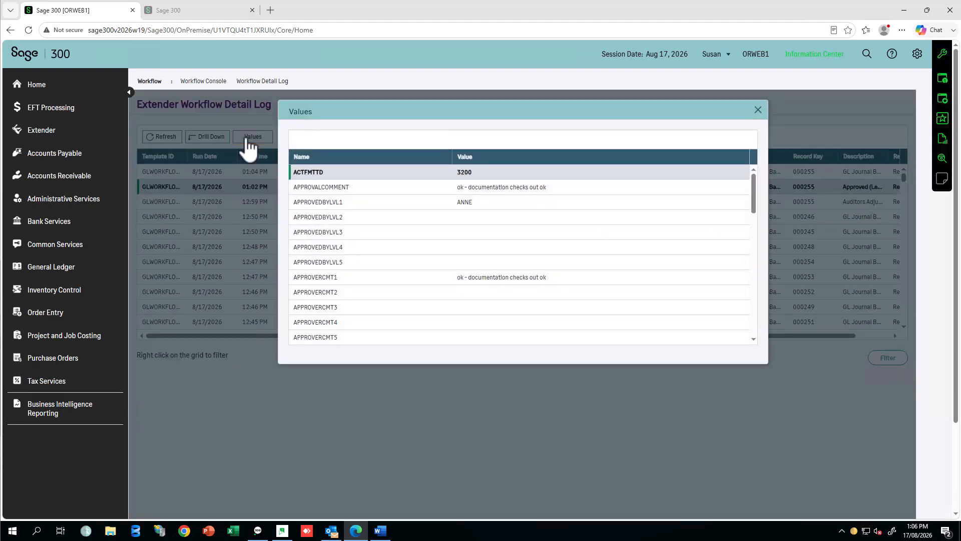
click(759, 111)
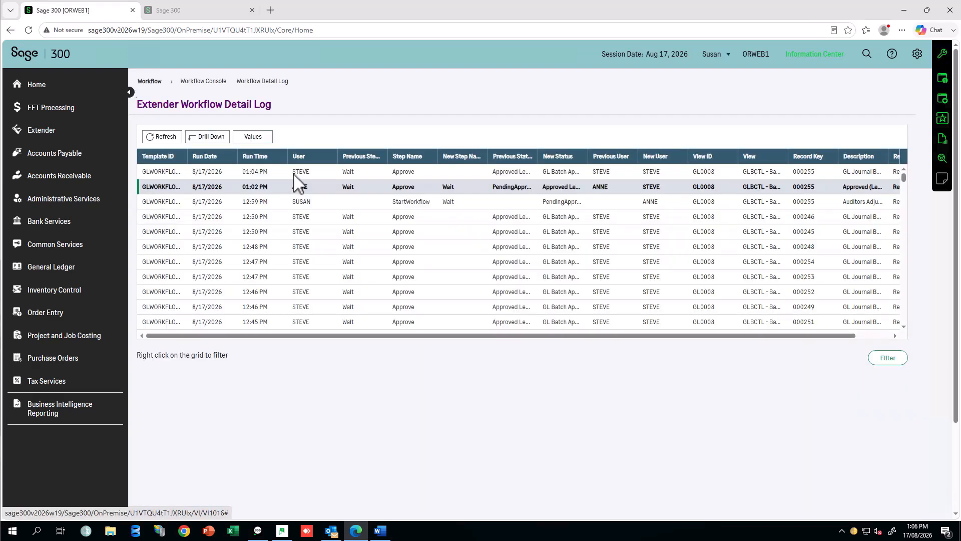
- Examine the logged values of batch 000255's second-level approval, including the approvers and their comments
click(304, 171)
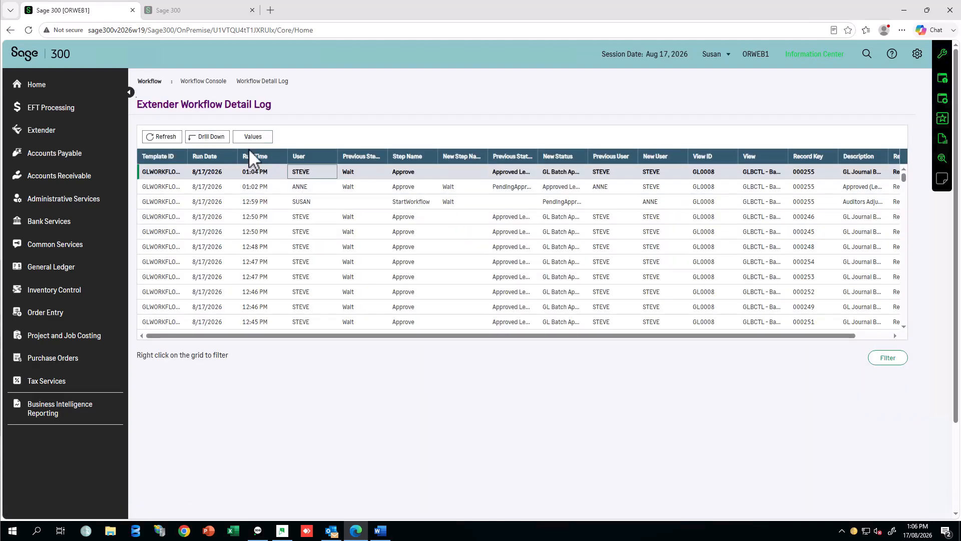
click(253, 136)
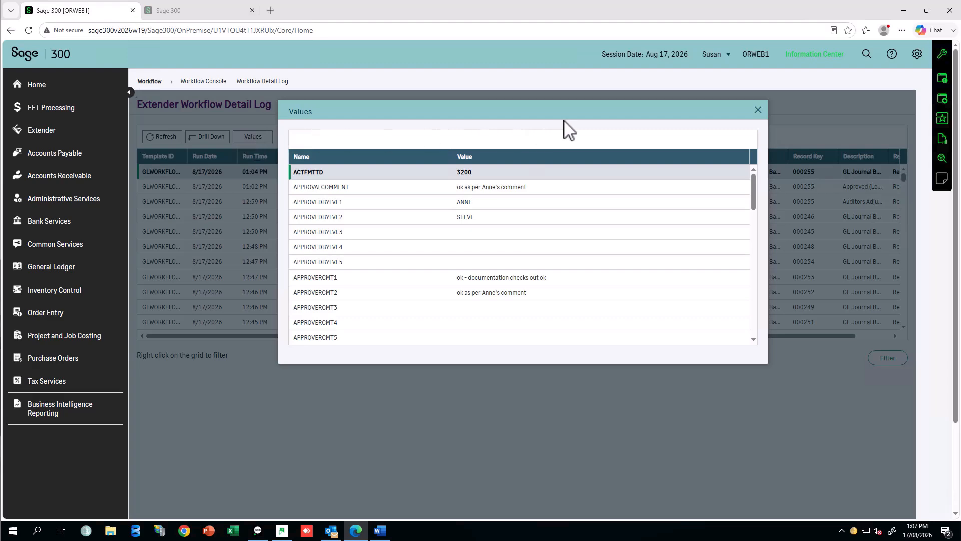
click(758, 110)
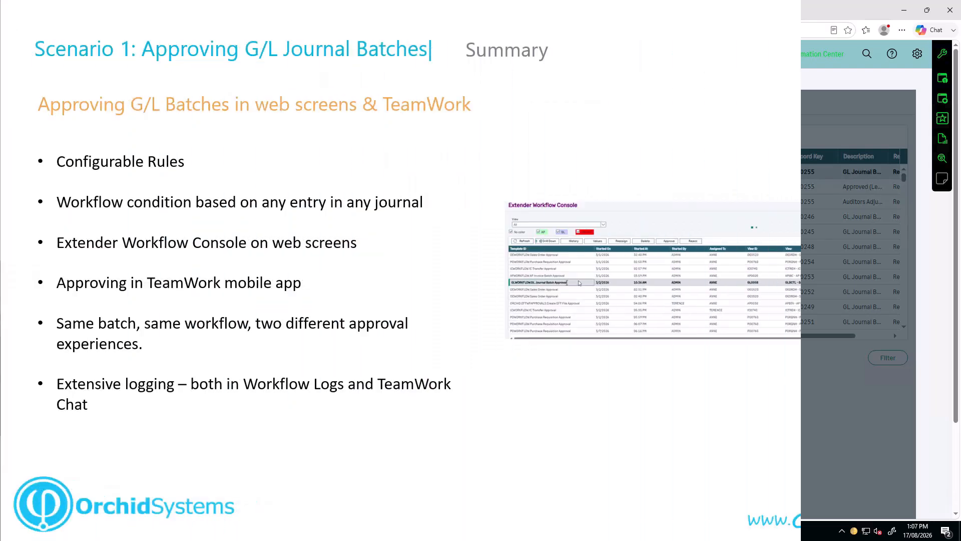